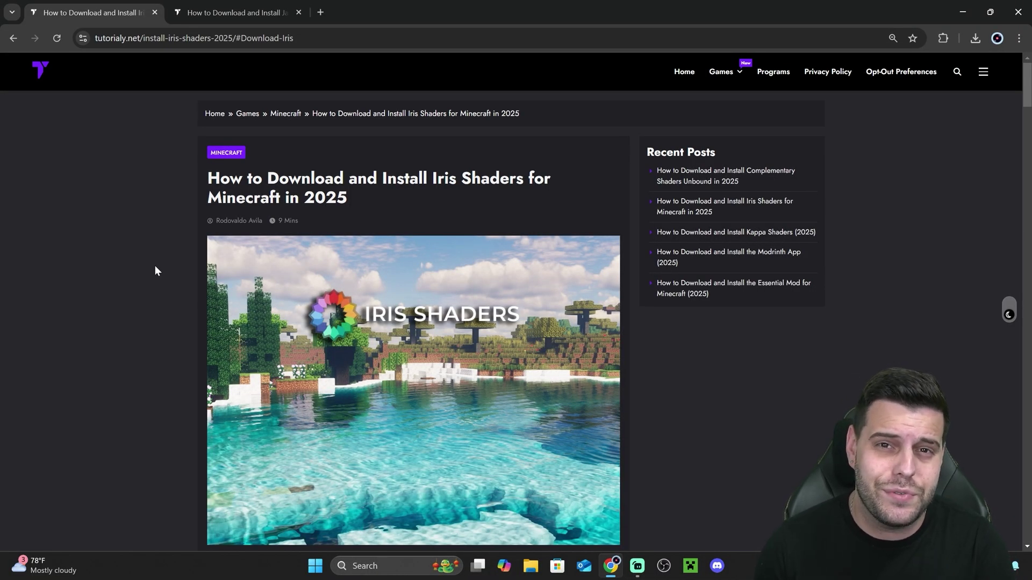
- Skim the Iris Shaders installation article from its download instructions to its game setup section
{"action": "scroll", "coordinate": [155, 267], "scroll_direction": "down", "scroll_amount": 20}
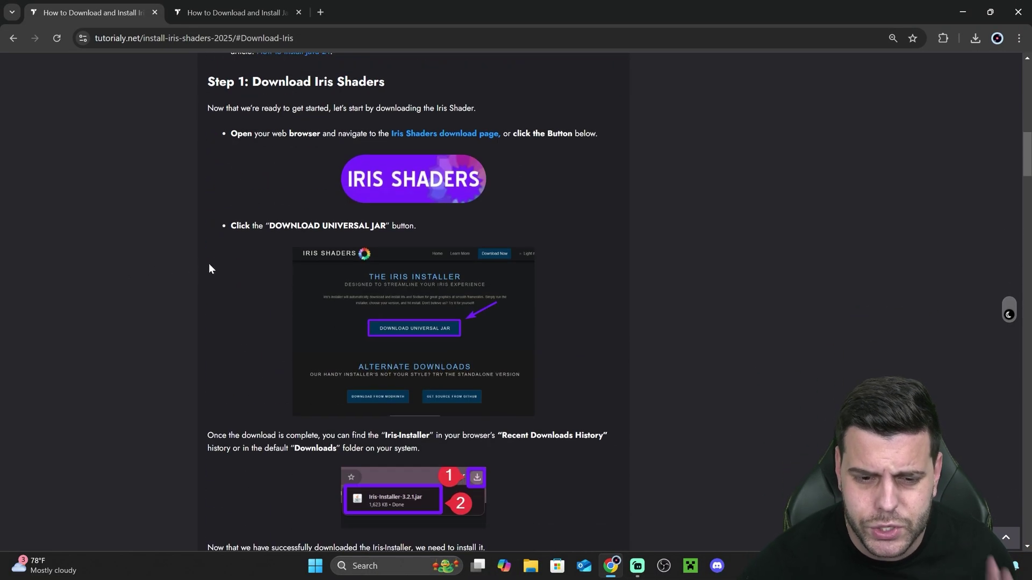
{"action": "scroll", "coordinate": [537, 291], "scroll_direction": "down", "scroll_amount": 5}
{"action": "scroll", "coordinate": [540, 311], "scroll_direction": "up", "scroll_amount": 20}
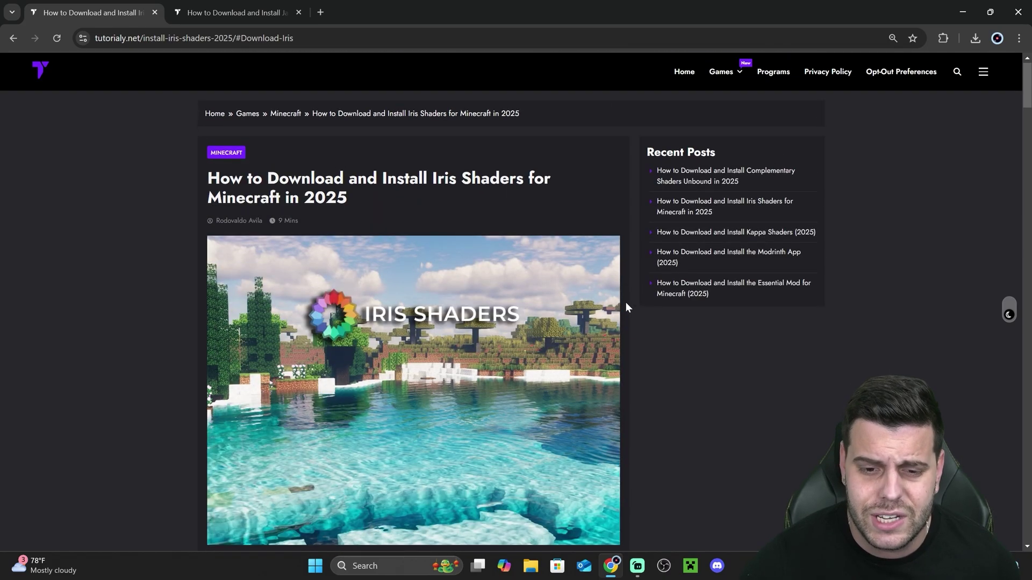
{"action": "scroll", "coordinate": [564, 290], "scroll_direction": "down", "scroll_amount": 15}
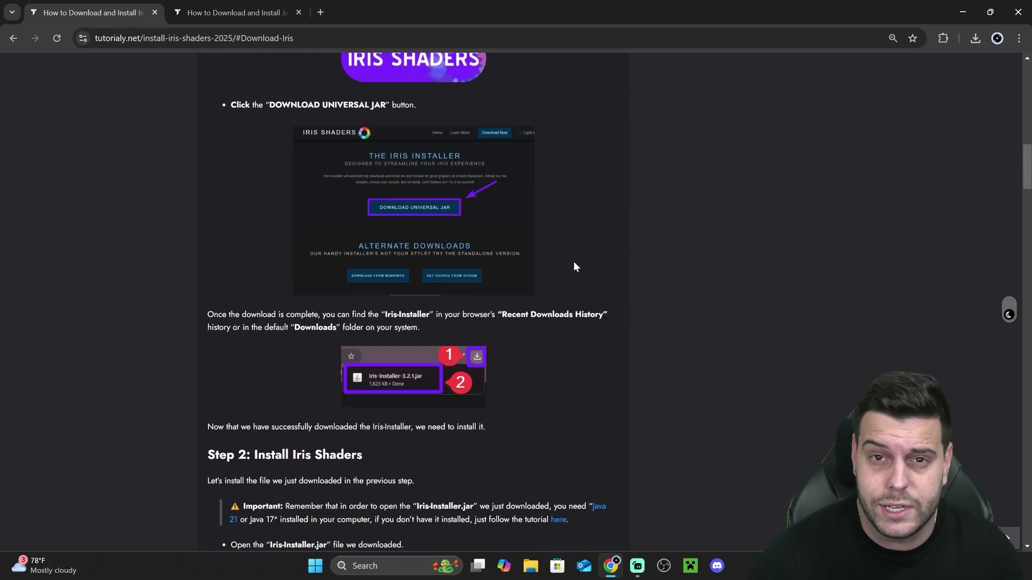
{"action": "scroll", "coordinate": [573, 267], "scroll_direction": "down", "scroll_amount": 12}
{"action": "scroll", "coordinate": [602, 272], "scroll_direction": "down", "scroll_amount": 5}
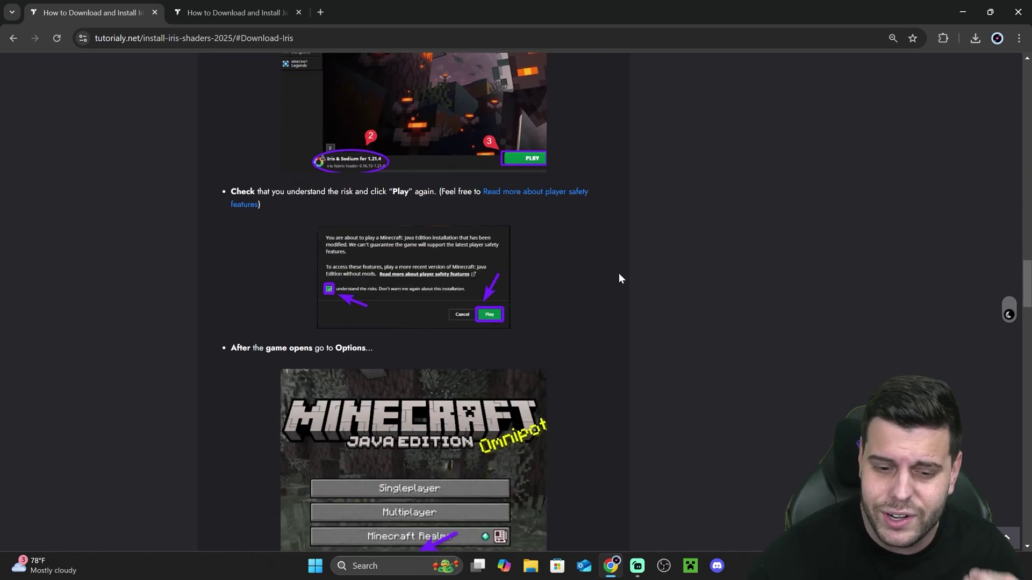
{"action": "scroll", "coordinate": [632, 301], "scroll_direction": "up", "scroll_amount": 20}
{"action": "scroll", "coordinate": [570, 312], "scroll_direction": "up", "scroll_amount": 3}
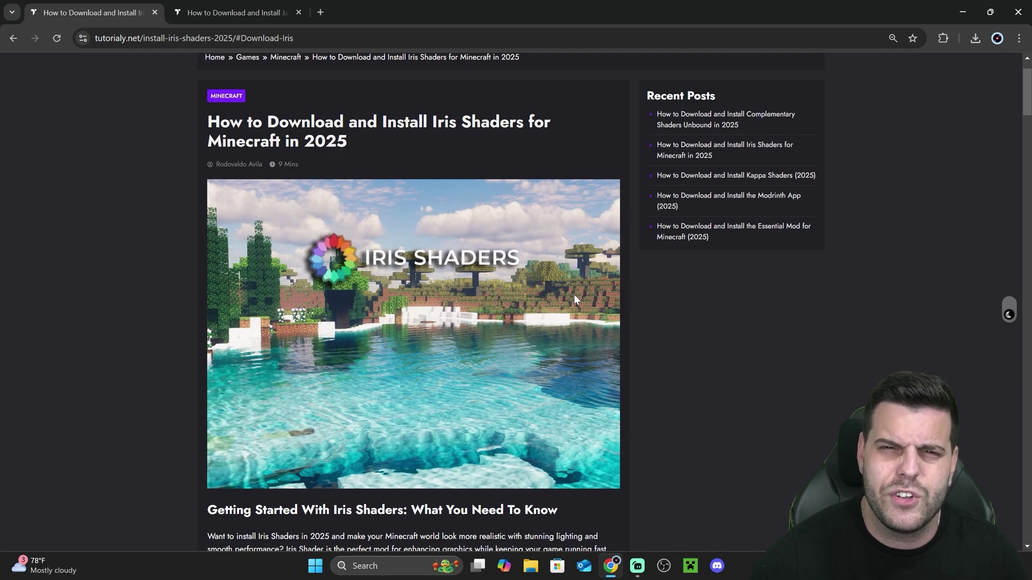
- Open the Iris Shaders download page from Step 1 of the article and download the universal JAR installer
{"action": "scroll", "coordinate": [574, 295], "scroll_direction": "down", "scroll_amount": 10}
{"action": "scroll", "coordinate": [423, 175], "scroll_direction": "down", "scroll_amount": 4}
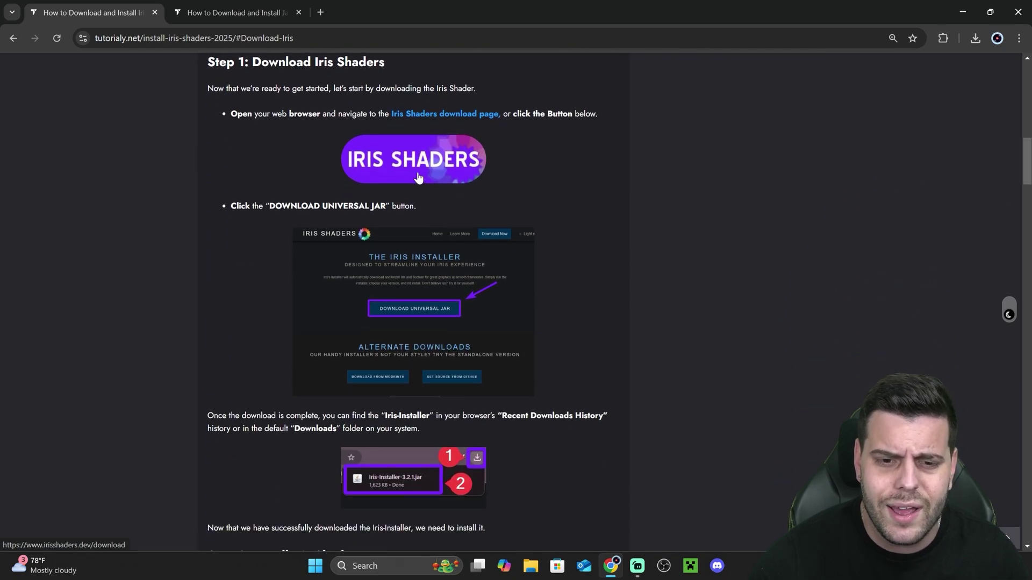
{"action": "left_click", "coordinate": [434, 168]}
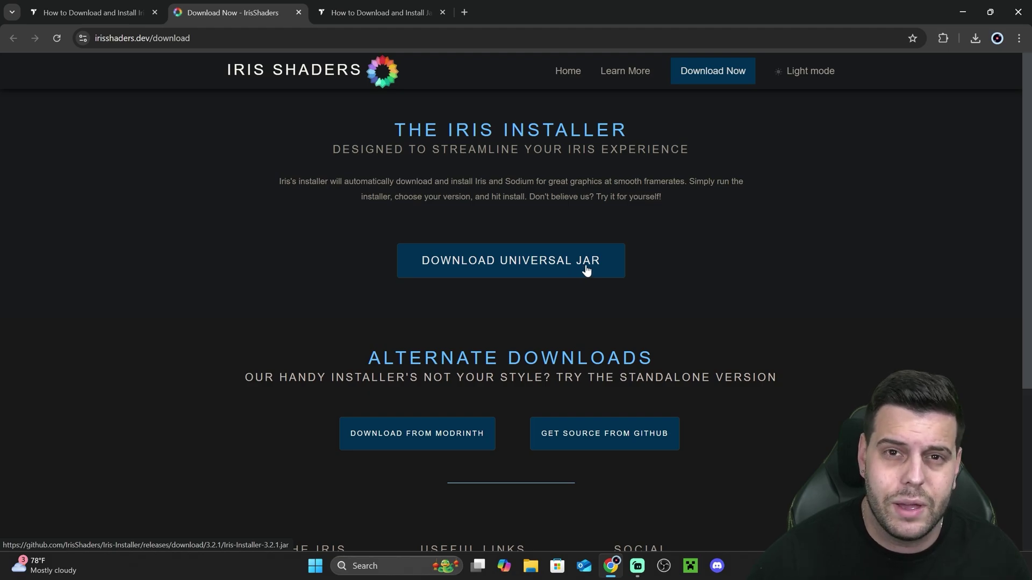
{"action": "left_click", "coordinate": [553, 271]}
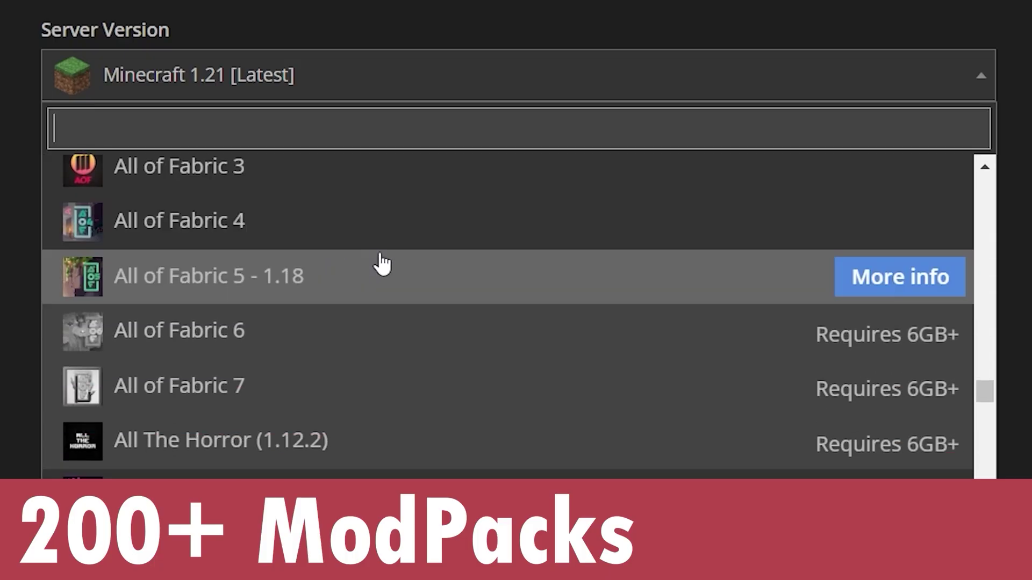
{"action": "scroll", "coordinate": [385, 265], "scroll_direction": "down", "scroll_amount": 15}
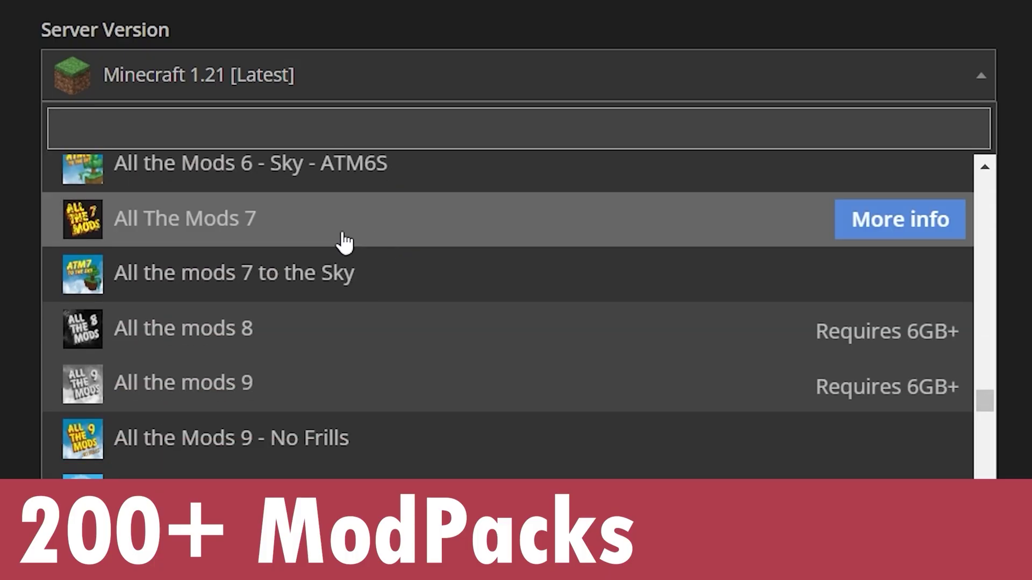
{"action": "scroll", "coordinate": [329, 243], "scroll_direction": "down", "scroll_amount": 7}
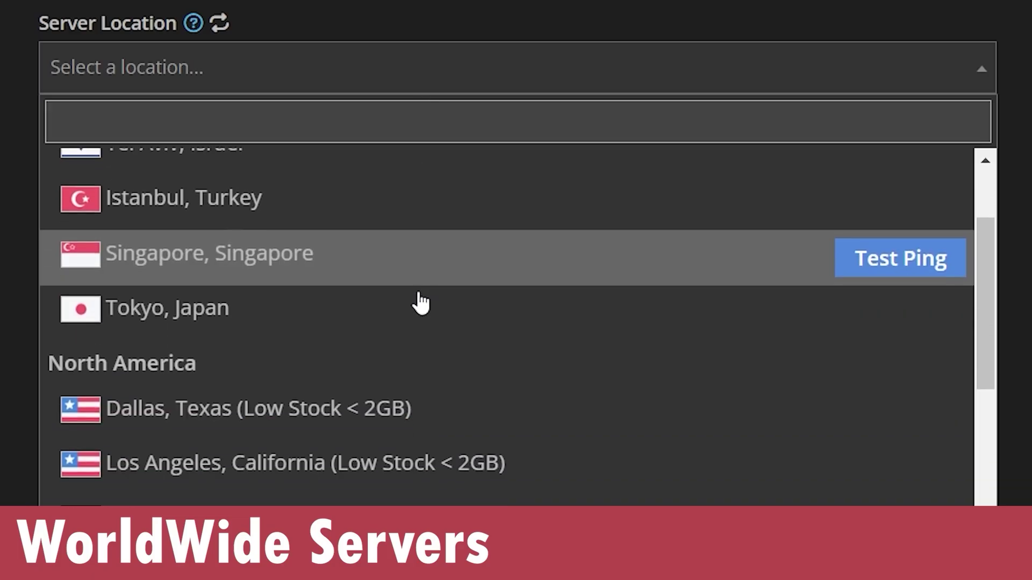
{"action": "scroll", "coordinate": [429, 279], "scroll_direction": "down", "scroll_amount": 10}
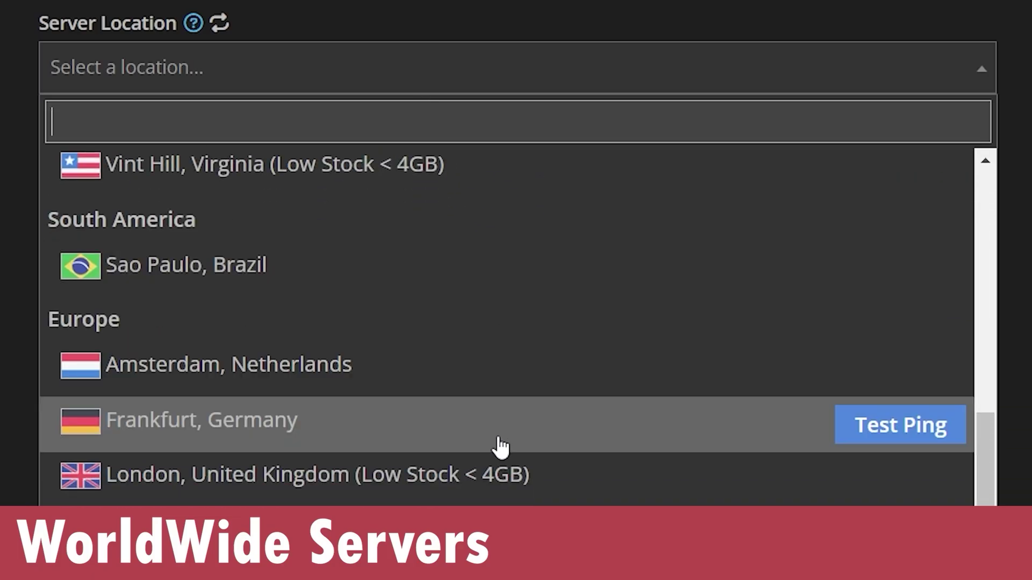
{"action": "scroll", "coordinate": [500, 446], "scroll_direction": "up", "scroll_amount": 10}
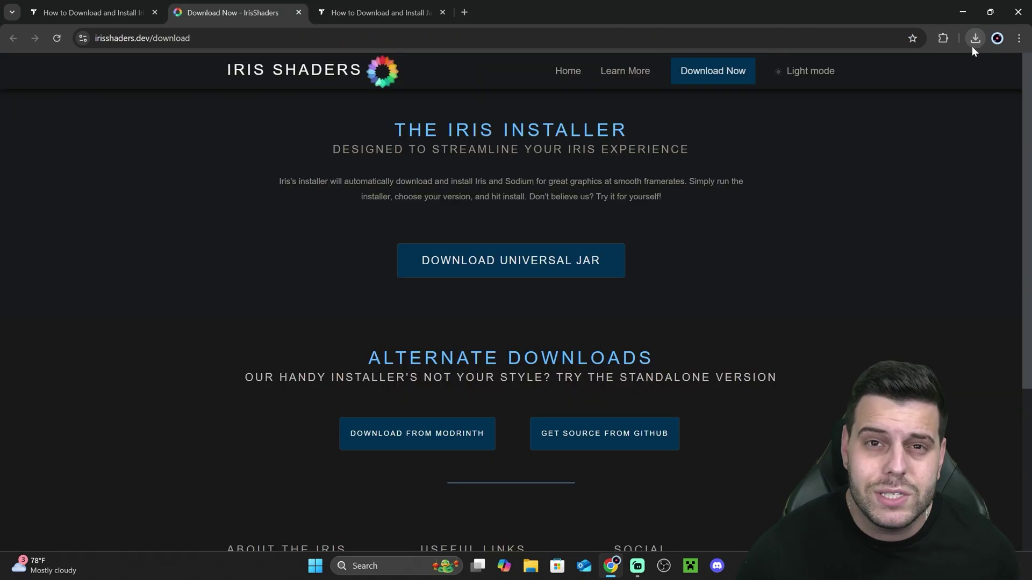
- Place the downloaded Iris-Installer-3.2.1 (2).jar on the desktop and run it
{"action": "left_click", "coordinate": [975, 44]}
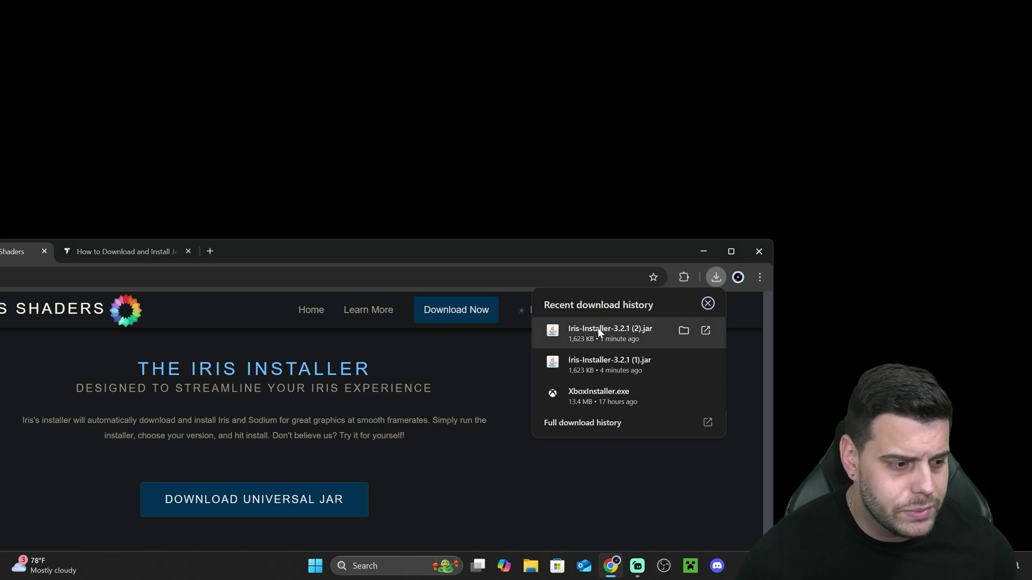
{"action": "left_click_drag", "start_coordinate": [597, 328], "coordinate": [635, 161]}
{"action": "left_click", "coordinate": [704, 252]}
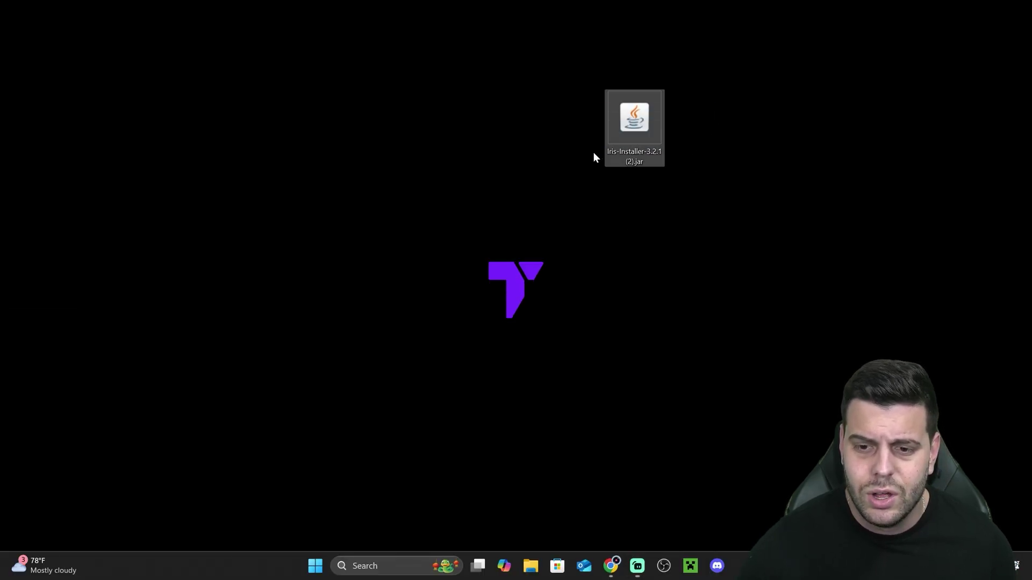
{"action": "left_click_drag", "start_coordinate": [634, 124], "coordinate": [513, 213]}
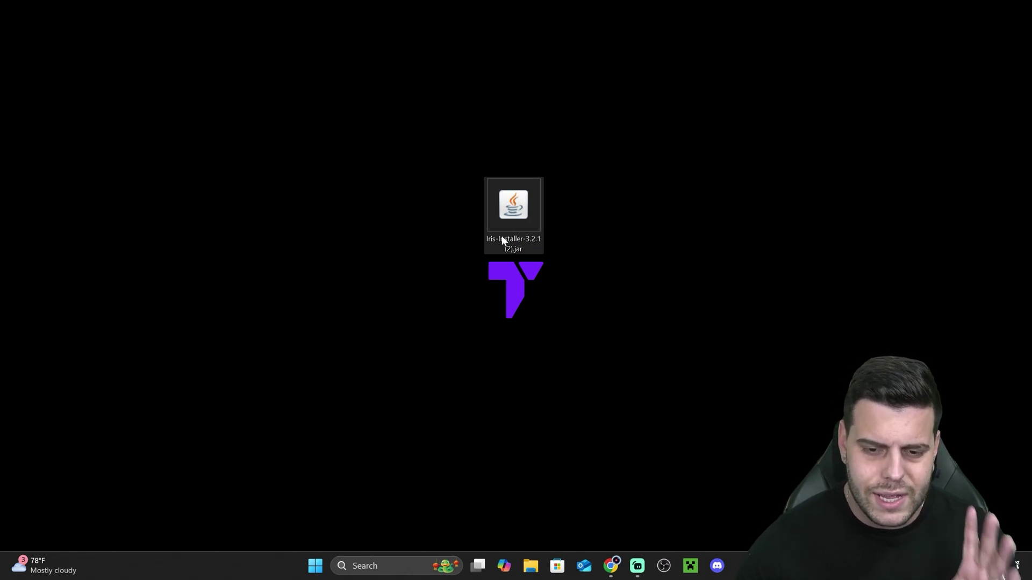
{"action": "double_click", "coordinate": [513, 215]}
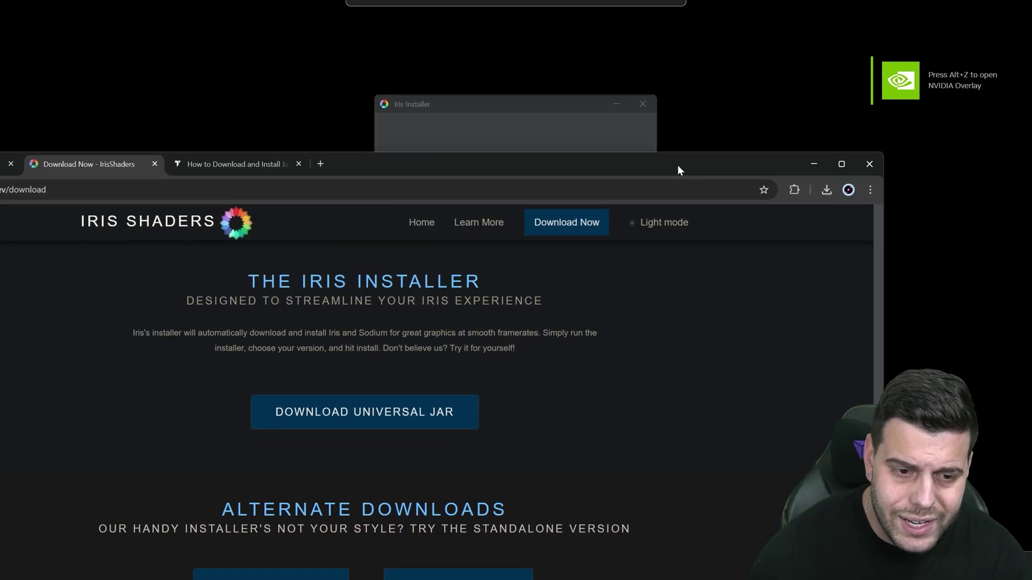
- Review the Java 21 (JDK 21) download and installation guide in the browser, then return to the Iris Installer
{"action": "double_click", "coordinate": [677, 165]}
{"action": "left_click", "coordinate": [322, 12]}
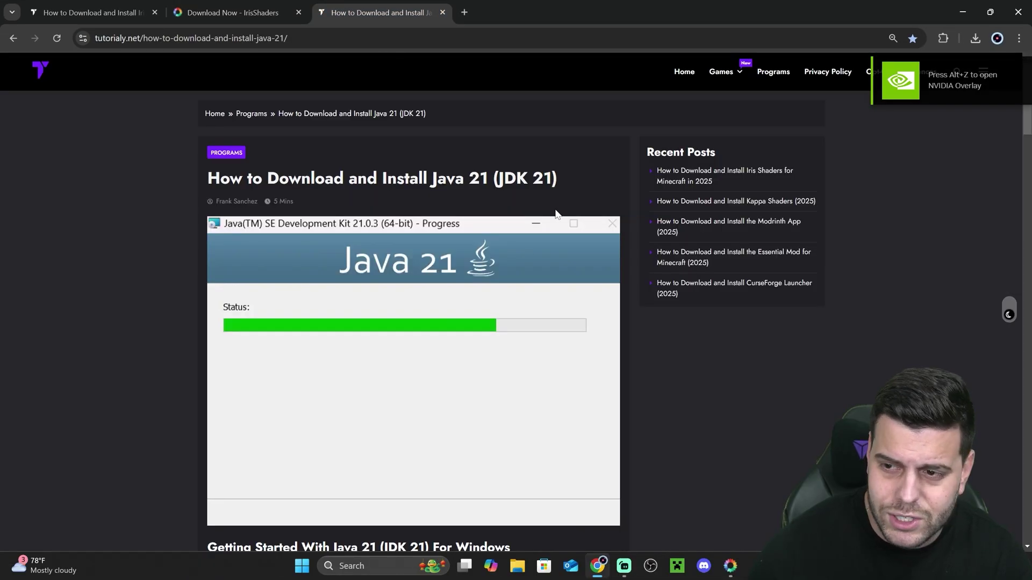
{"action": "scroll", "coordinate": [556, 214], "scroll_direction": "down", "scroll_amount": 20}
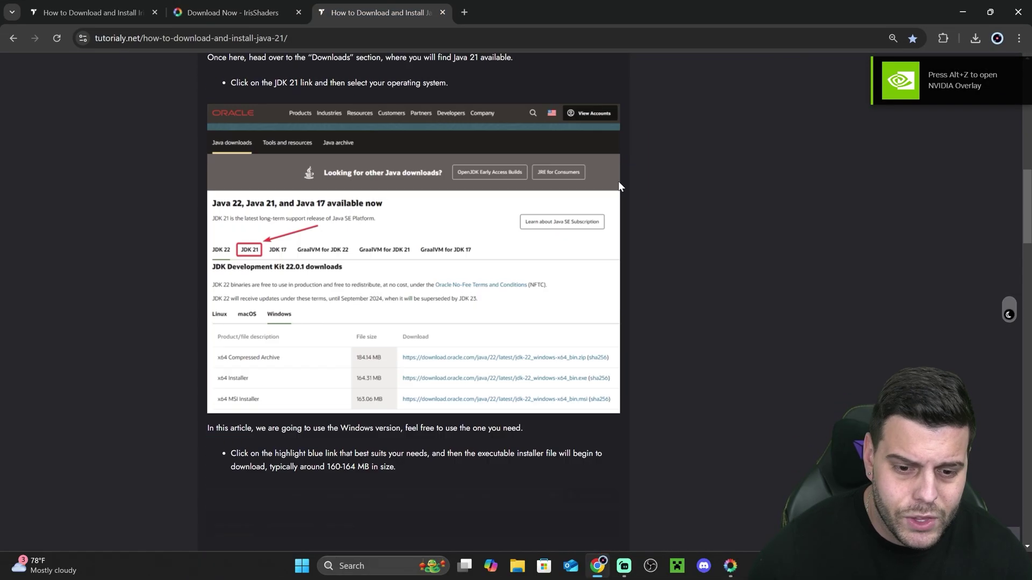
{"action": "scroll", "coordinate": [636, 205], "scroll_direction": "up", "scroll_amount": 15}
{"action": "scroll", "coordinate": [656, 226], "scroll_direction": "down", "scroll_amount": 10}
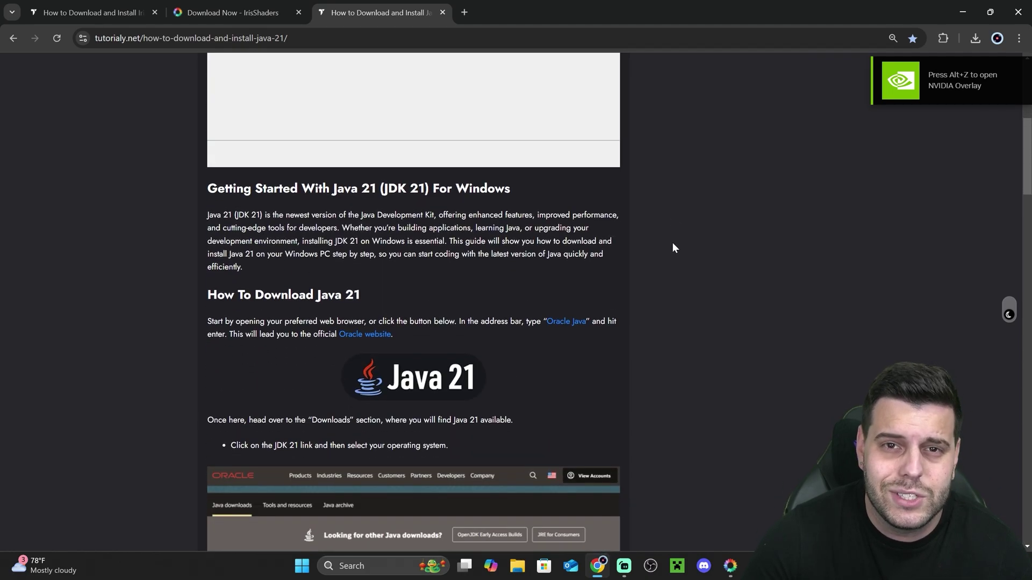
{"action": "scroll", "coordinate": [505, 251], "scroll_direction": "down", "scroll_amount": 13}
{"action": "scroll", "coordinate": [505, 252], "scroll_direction": "down", "scroll_amount": 20}
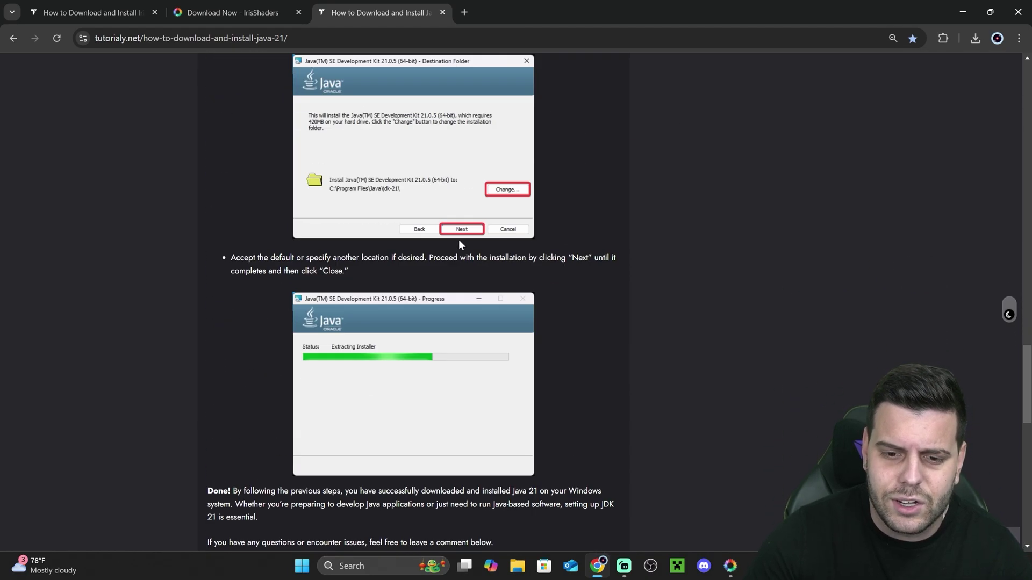
{"action": "scroll", "coordinate": [665, 366], "scroll_direction": "up", "scroll_amount": 20}
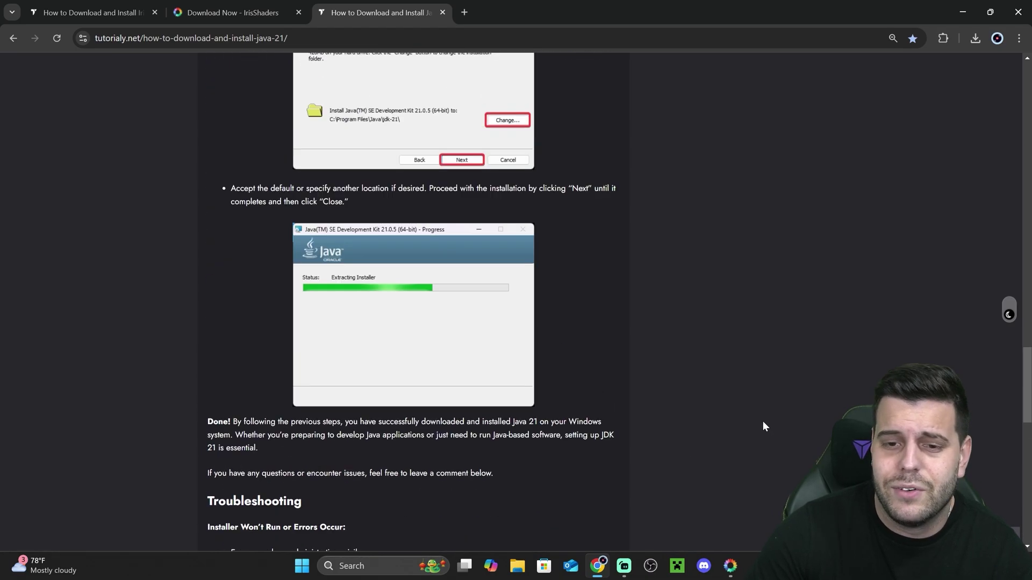
{"action": "left_click", "coordinate": [306, 6]}
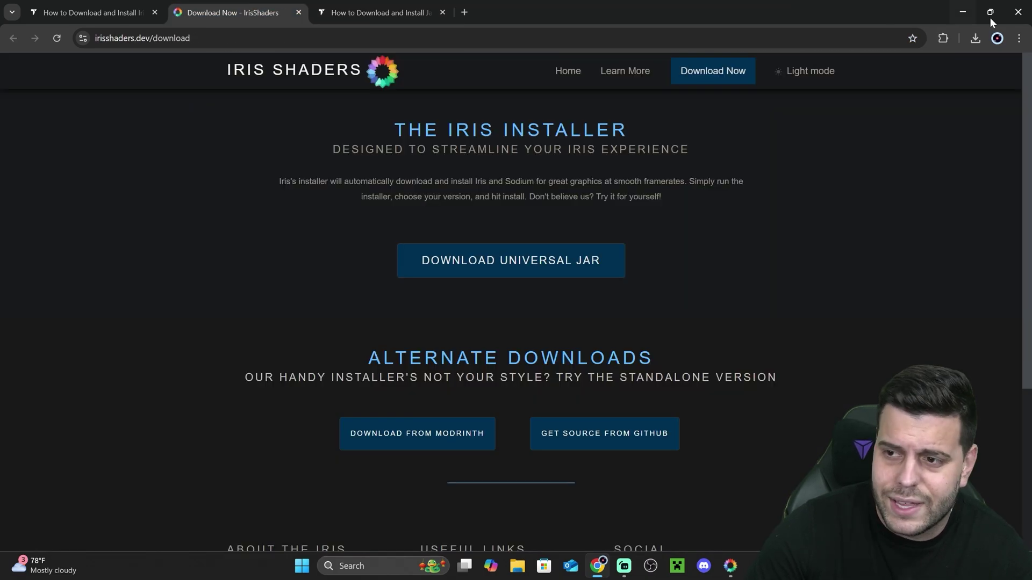
{"action": "left_click", "coordinate": [969, 14]}
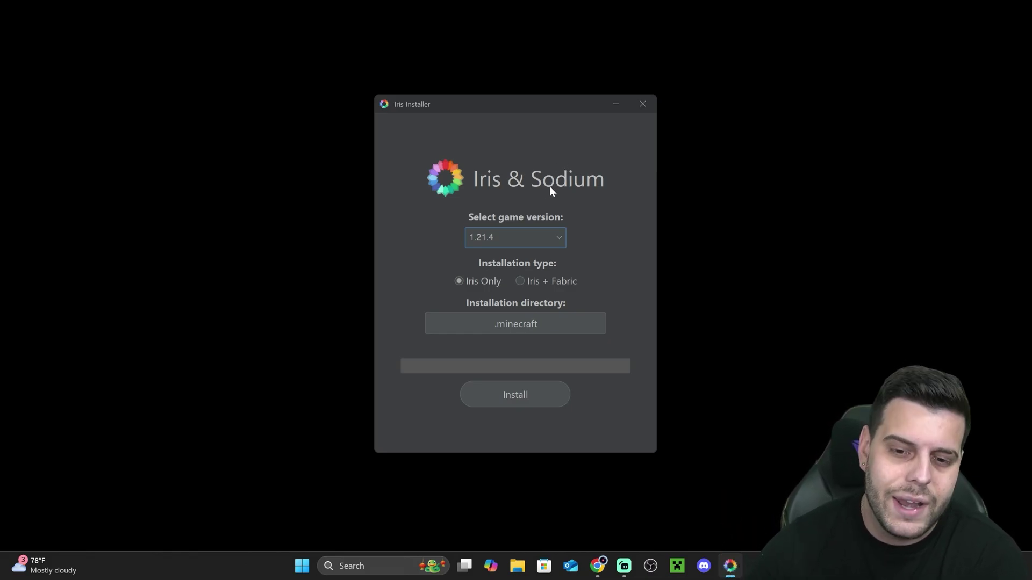
- Install Iris & Sodium for game version 1.21.4 with the Iris Only type in the .minecraft directory
{"action": "left_click", "coordinate": [554, 237]}
{"action": "left_click", "coordinate": [595, 227]}
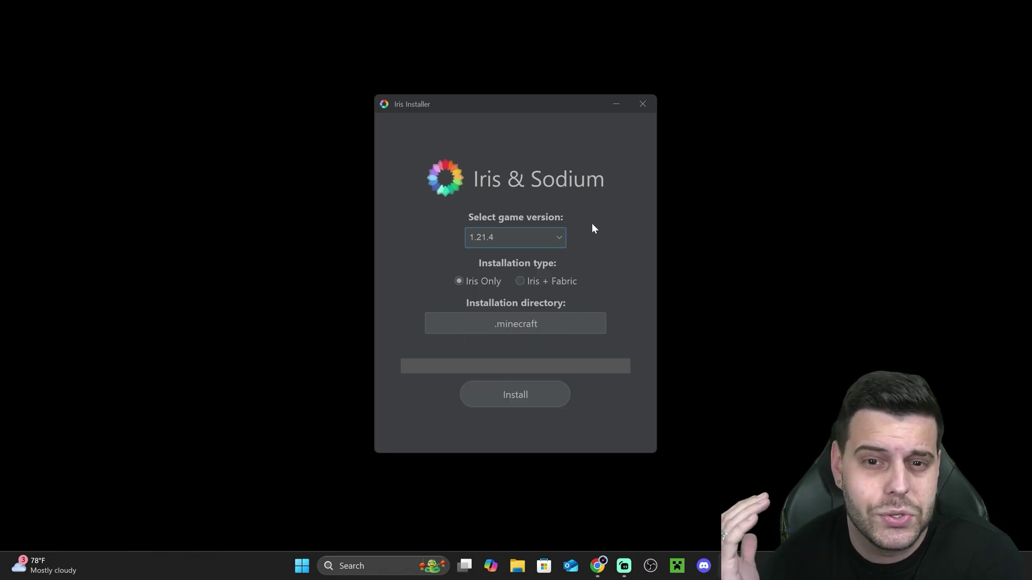
{"action": "left_click", "coordinate": [529, 242]}
{"action": "left_click", "coordinate": [507, 254]}
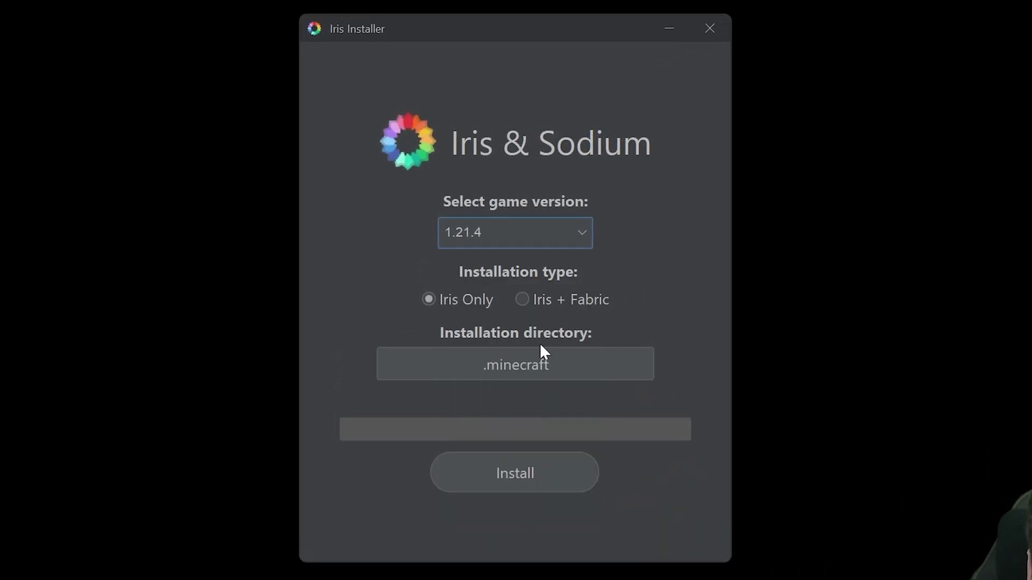
{"action": "left_click", "coordinate": [553, 472]}
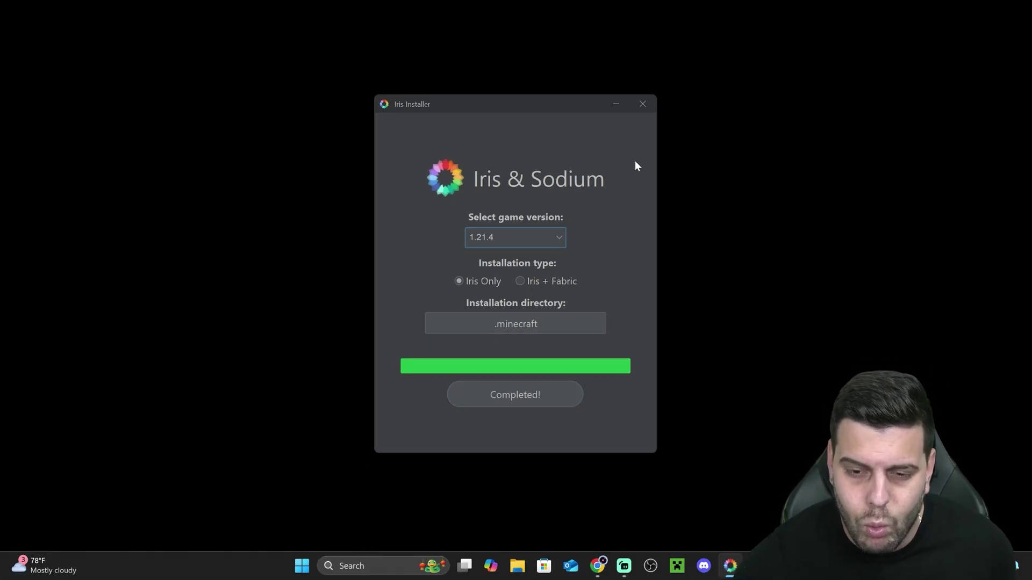
- Close the Iris Installer and delete its JAR file from the desktop
{"action": "left_click", "coordinate": [637, 105]}
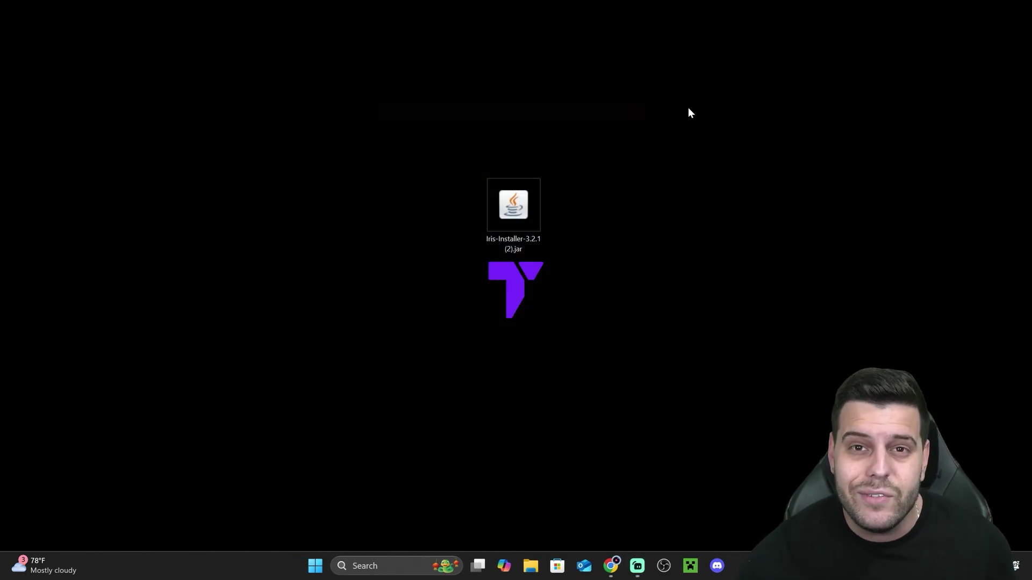
{"action": "left_click_drag", "start_coordinate": [686, 110], "coordinate": [458, 262]}
{"action": "key", "text": "Delete"}
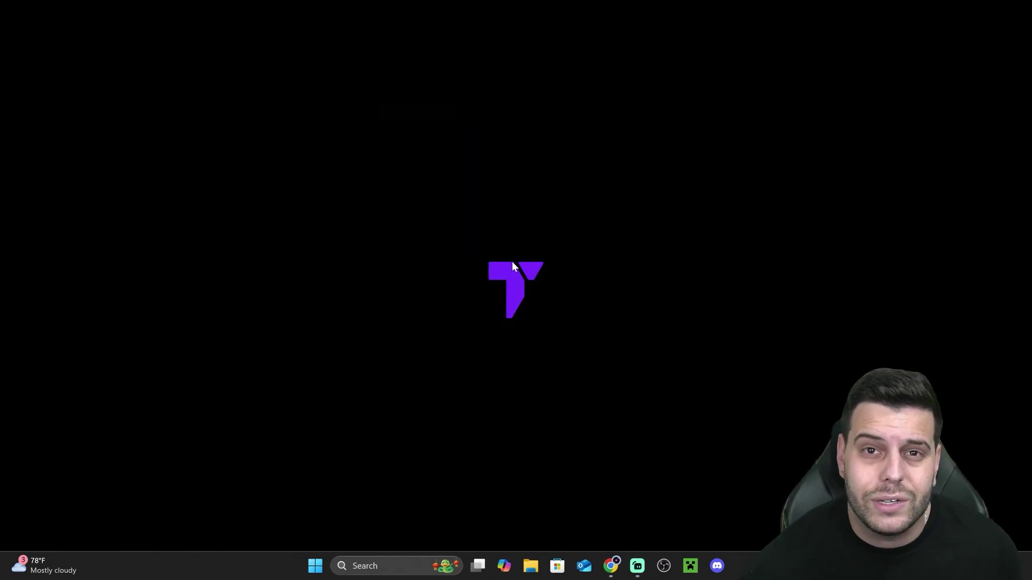
- Switch to the Minecraft Launcher, dismiss the account mismatch warning, and list the Java Edition installations with modded versions included
{"action": "left_click", "coordinate": [690, 566]}
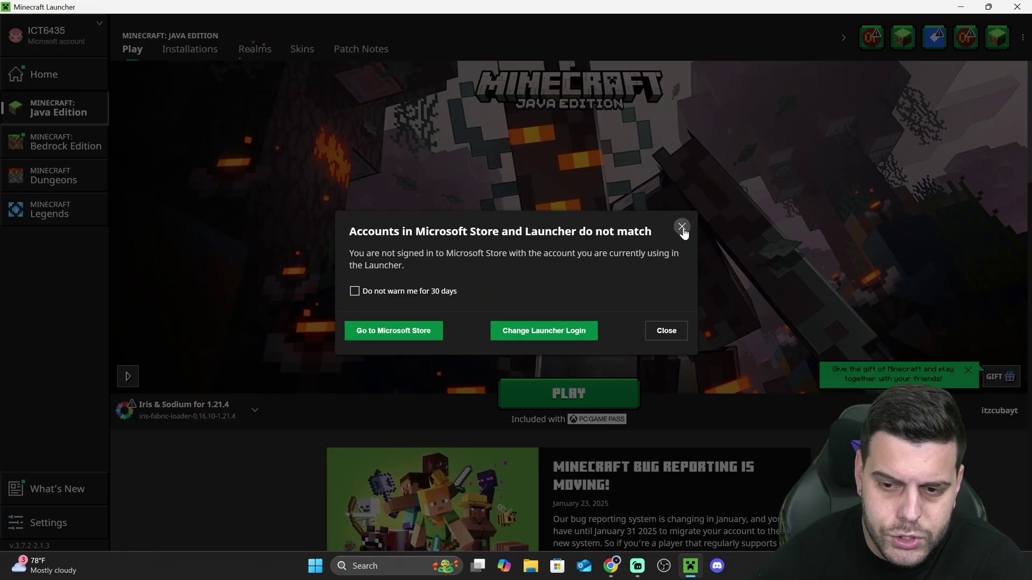
{"action": "left_click", "coordinate": [682, 232]}
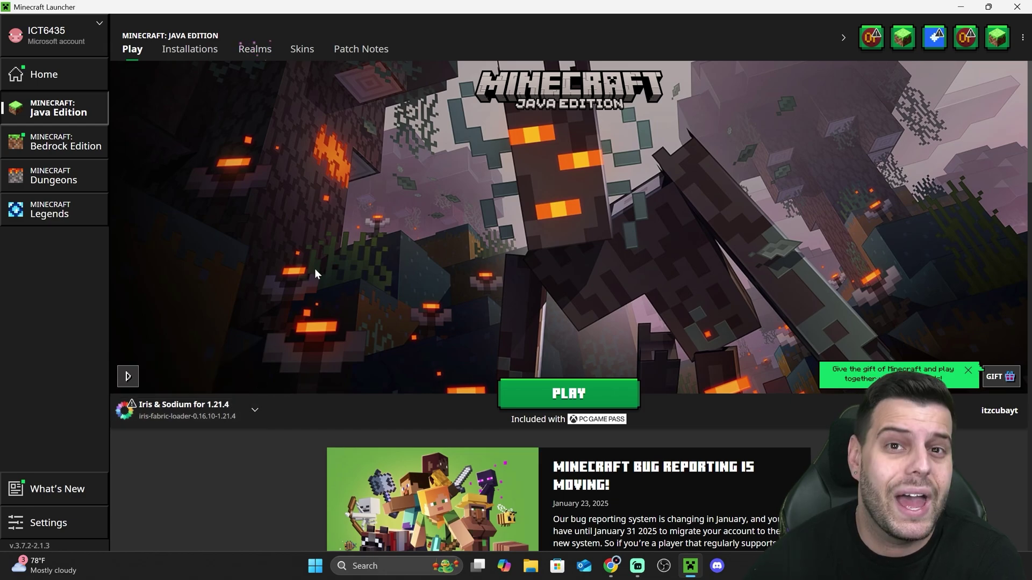
{"action": "left_click", "coordinate": [201, 54]}
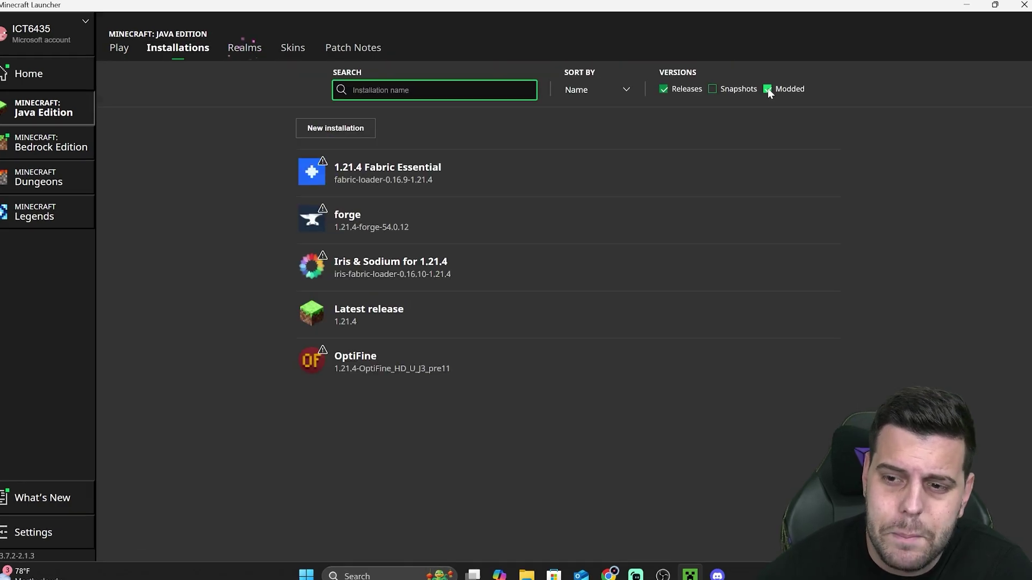
{"action": "left_click", "coordinate": [767, 89]}
{"action": "left_click", "coordinate": [801, 79]}
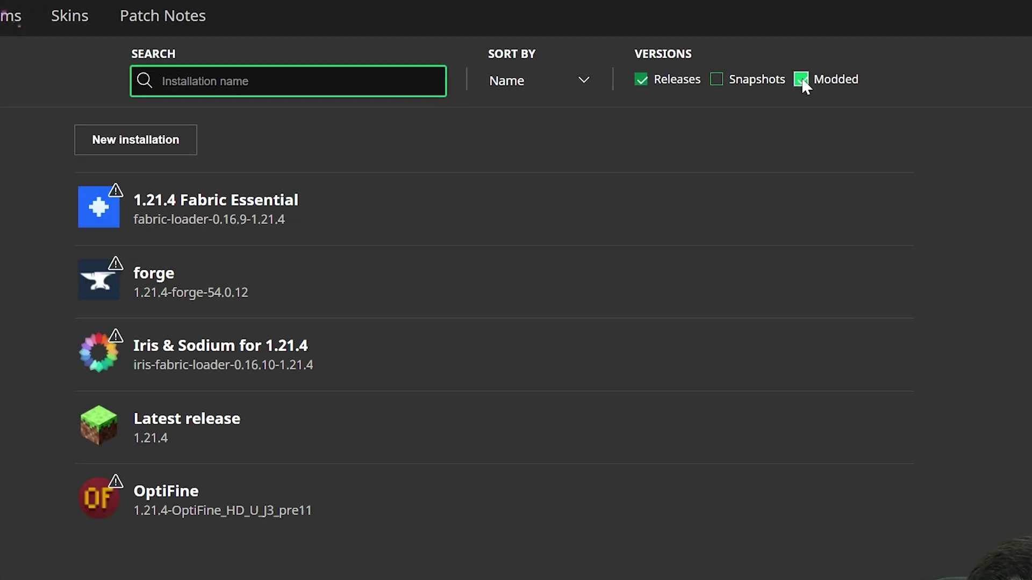
{"action": "left_click", "coordinate": [801, 79]}
{"action": "left_click", "coordinate": [802, 79]}
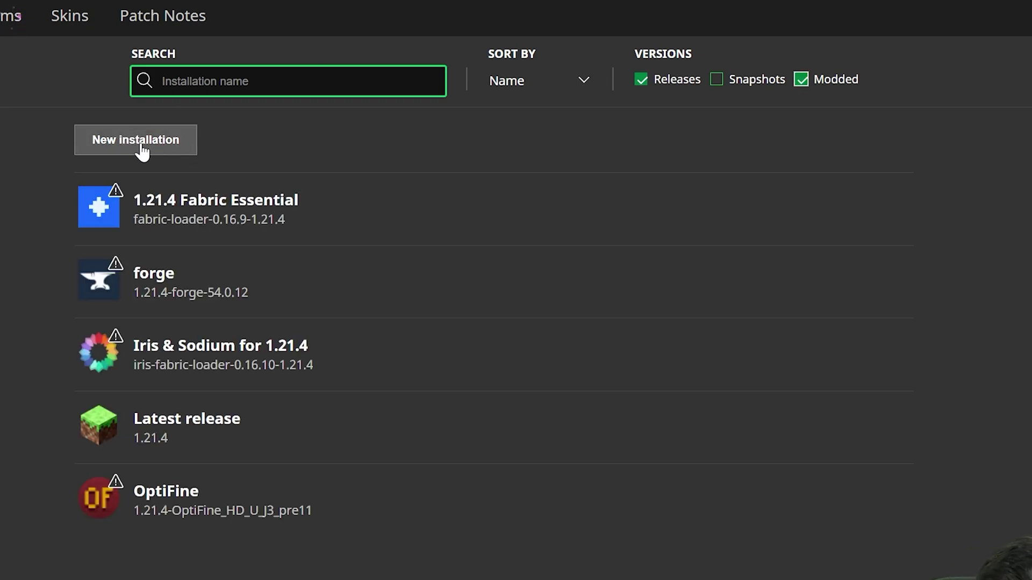
- Fill in a new installation named apex hosting with the version release iris-fabric-loader-0.16.10-1.21.4
{"action": "left_click", "coordinate": [139, 144]}
{"action": "left_click", "coordinate": [171, 152]}
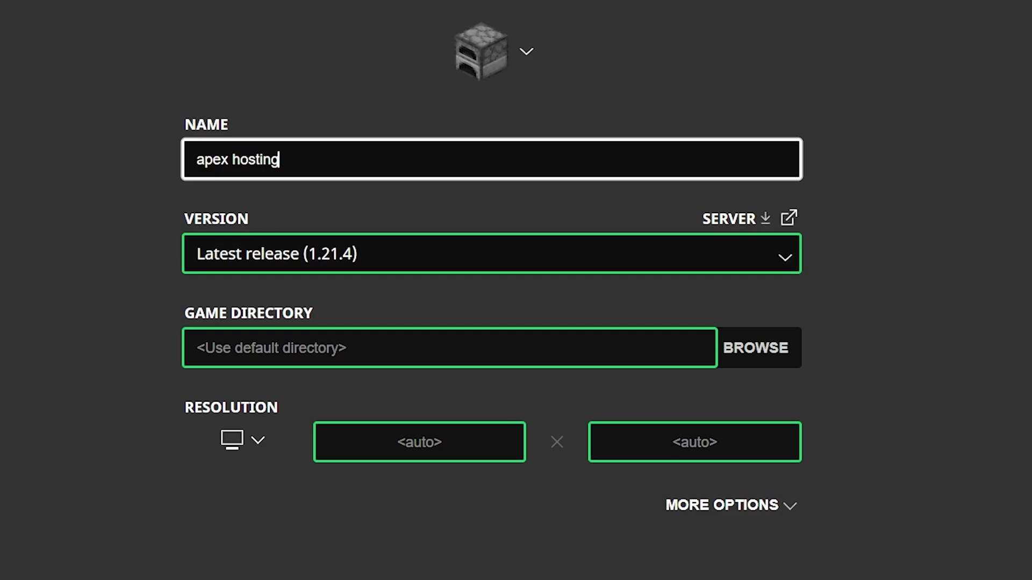
{"action": "left_click", "coordinate": [197, 254]}
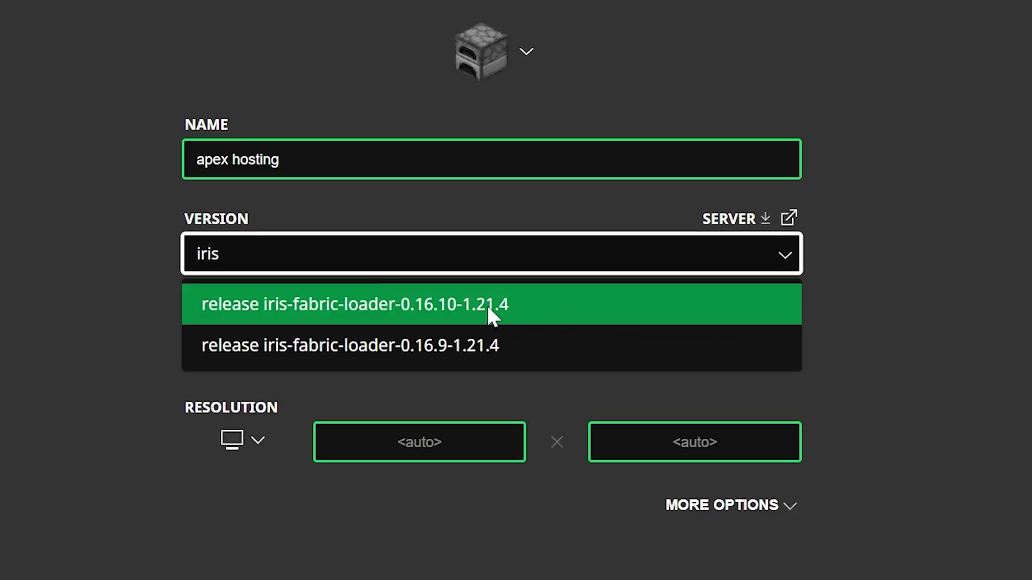
{"action": "left_click", "coordinate": [486, 304]}
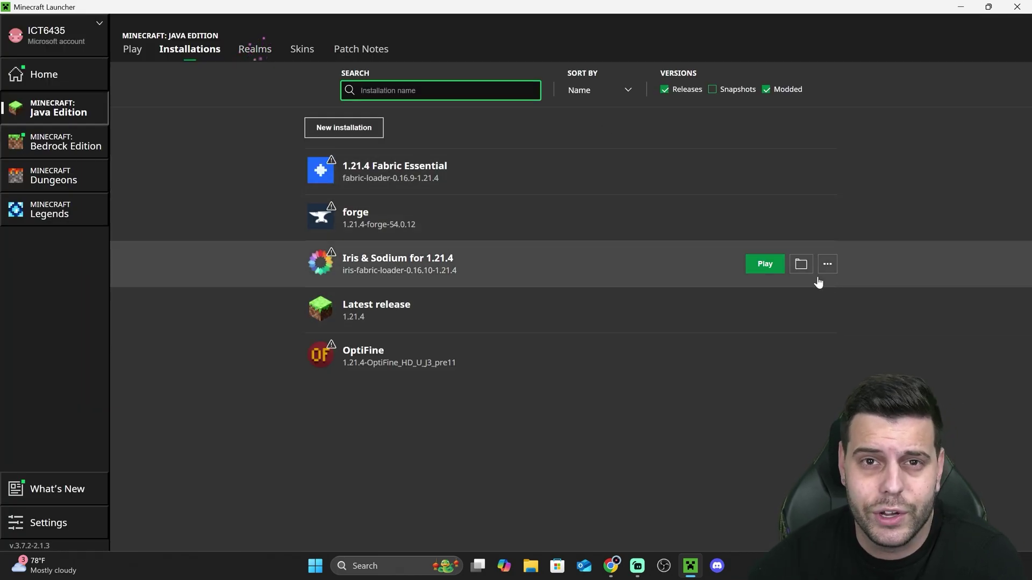
- Launch the Iris & Sodium for 1.21.4 installation, accepting the modified-installation risks without being warned again
{"action": "left_click", "coordinate": [139, 52]}
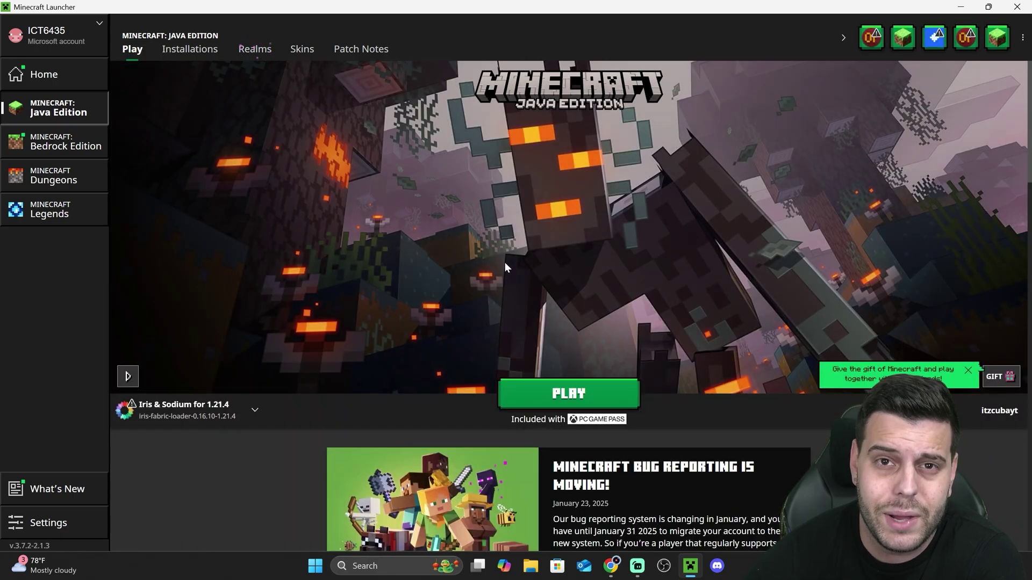
{"action": "left_click", "coordinate": [570, 398]}
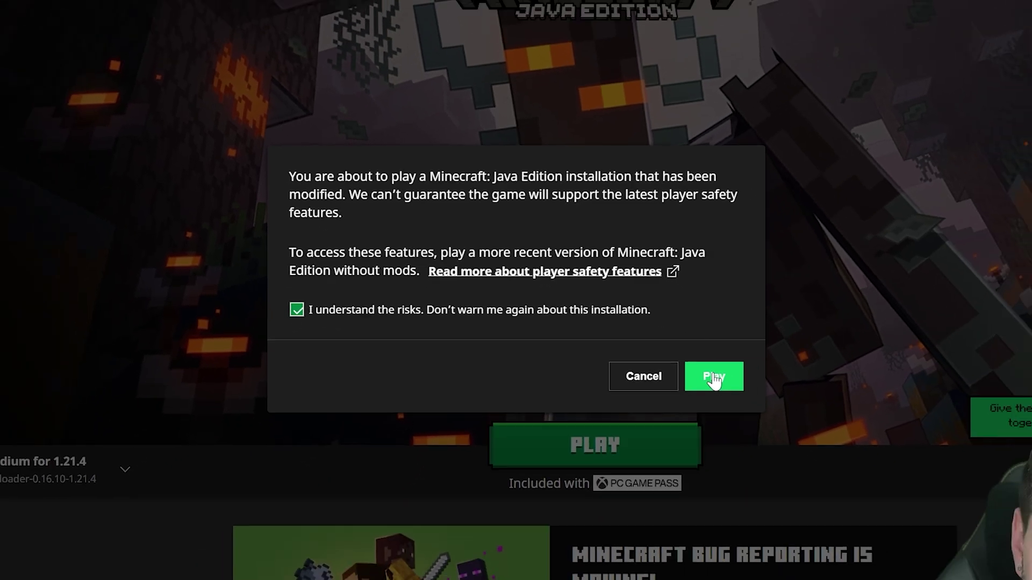
{"action": "left_click", "coordinate": [850, 440]}
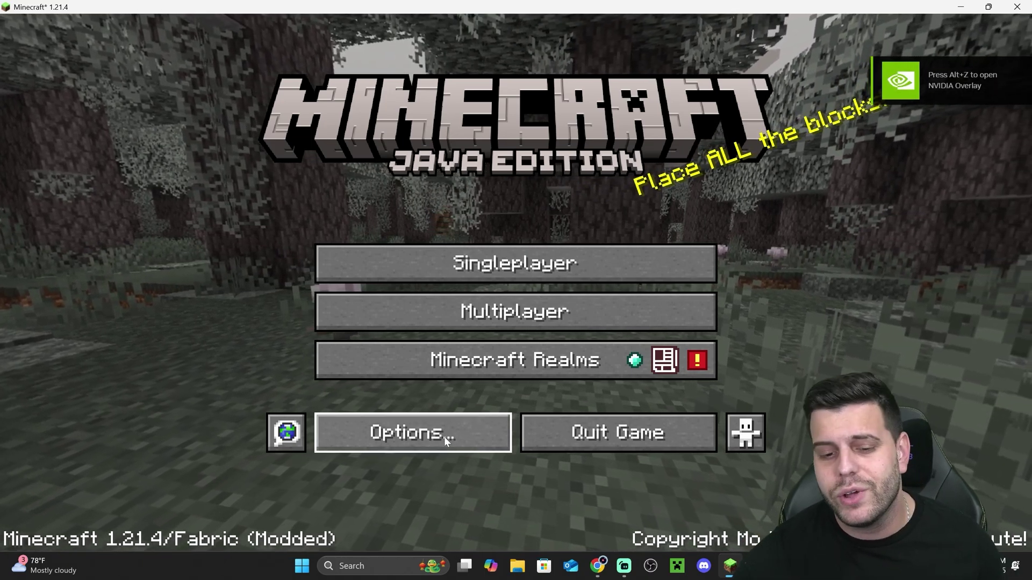
- Open the game's video settings and dismiss the Sodium donation message
{"action": "left_click", "coordinate": [444, 437]}
{"action": "left_click", "coordinate": [402, 269]}
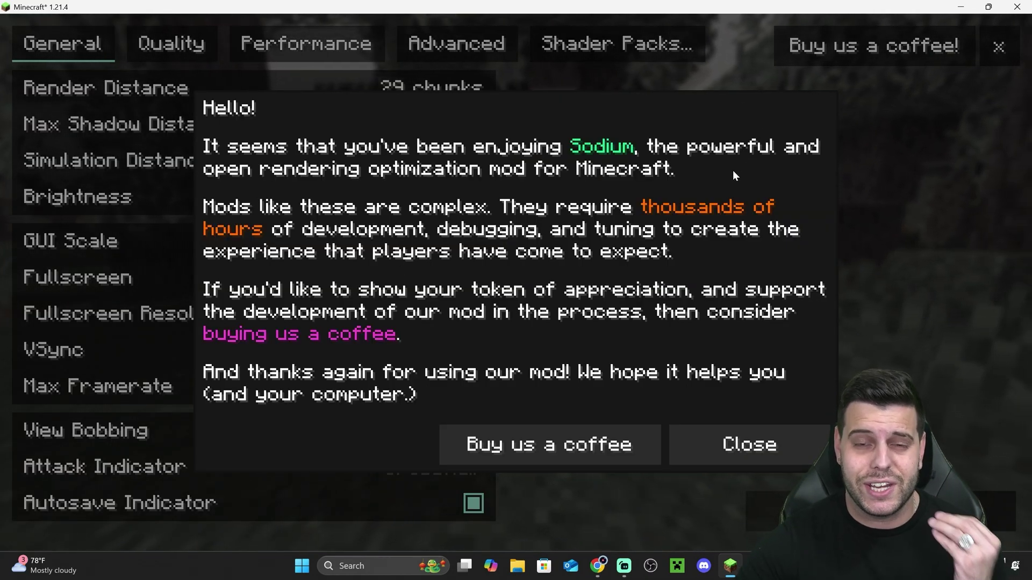
{"action": "left_click", "coordinate": [779, 446]}
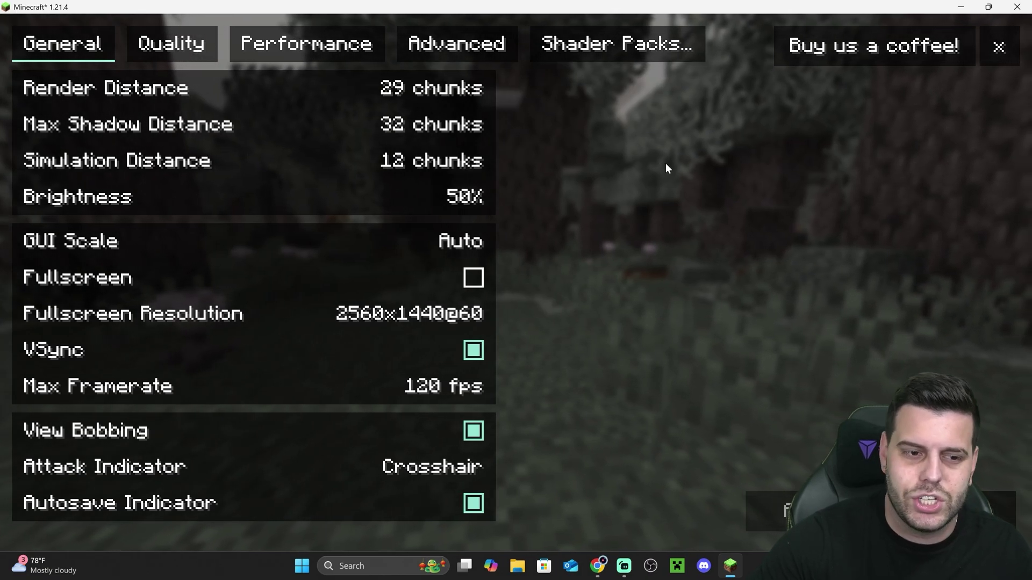
- Look through the Quality and Performance settings, then set Graphics to Fast and apply the change
{"action": "left_click", "coordinate": [145, 54]}
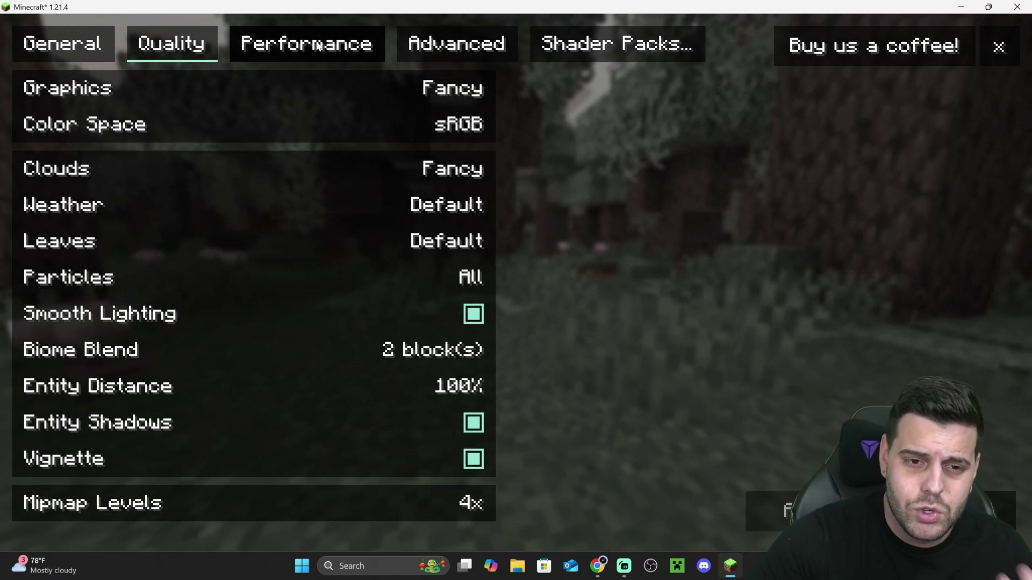
{"action": "left_click", "coordinate": [249, 44]}
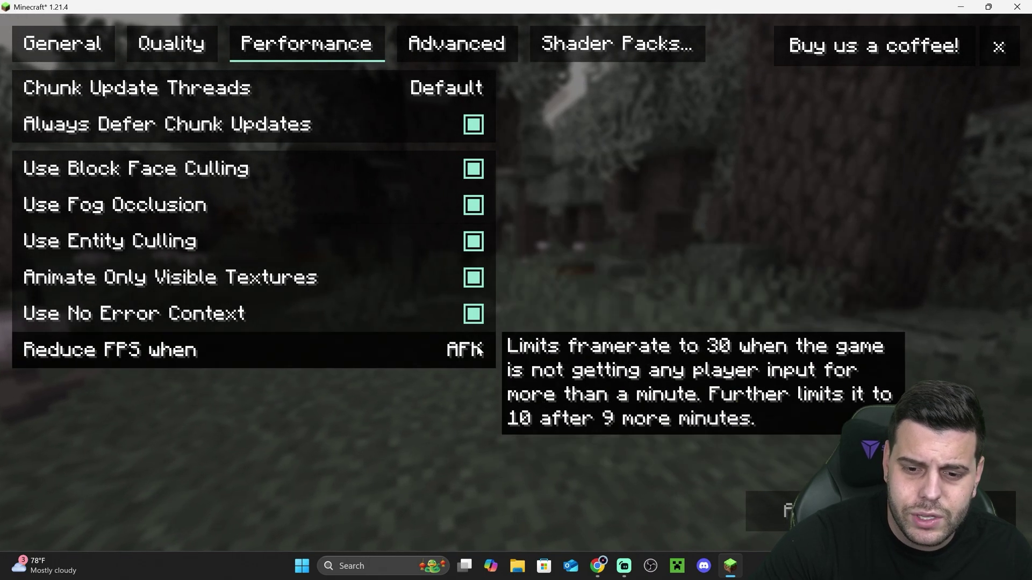
{"action": "left_click", "coordinate": [171, 44]}
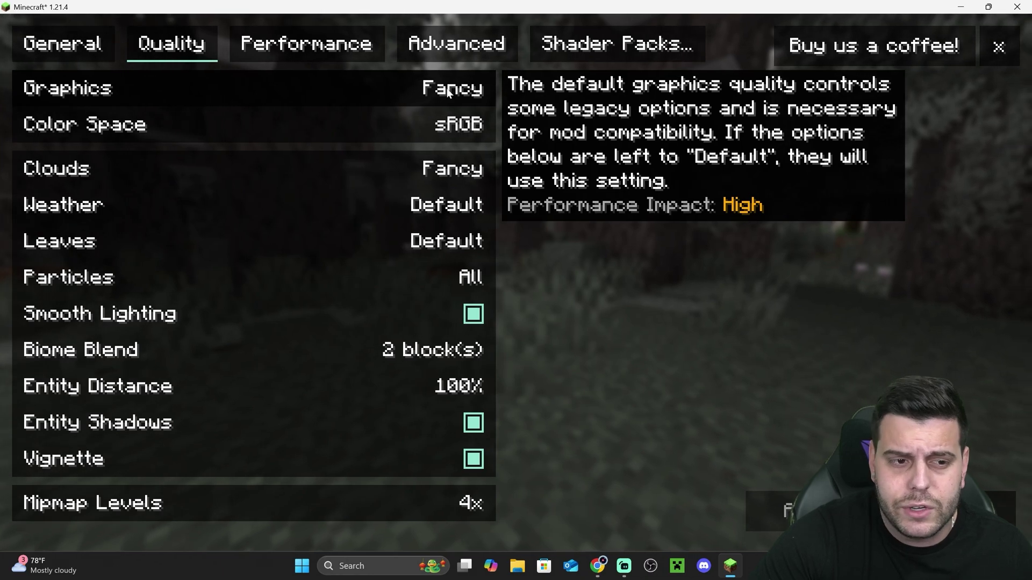
{"action": "left_click", "coordinate": [446, 88]}
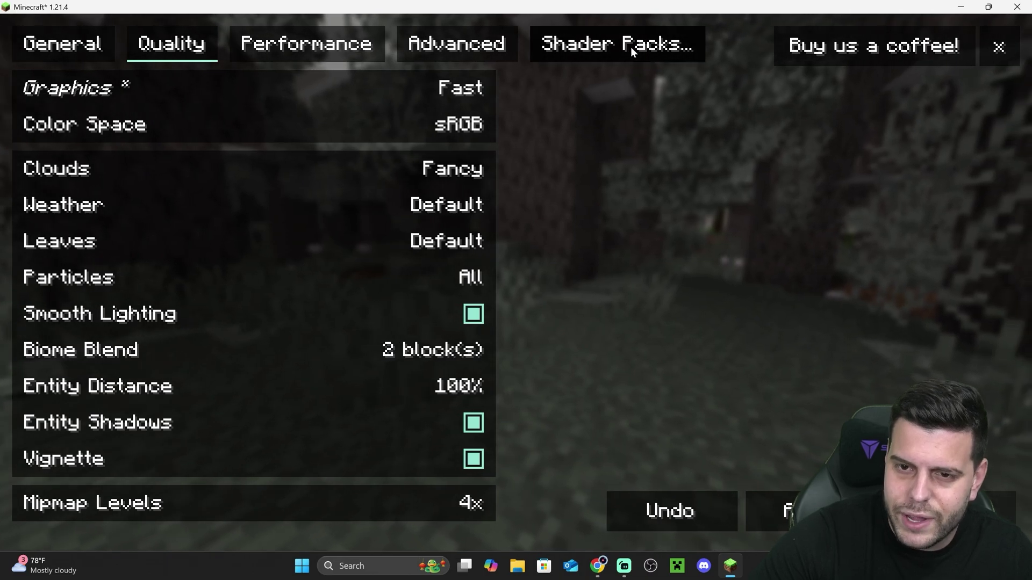
{"action": "left_click", "coordinate": [769, 510]}
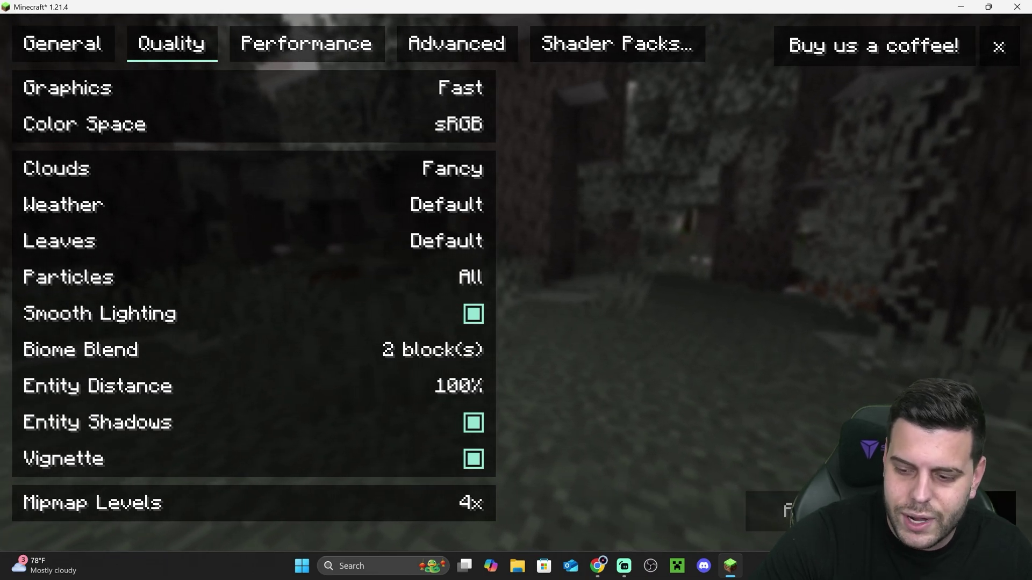
- Leave the video settings and load the most recently played New World in singleplayer
{"action": "key", "text": "Escape"}
{"action": "left_click", "coordinate": [519, 524]}
{"action": "left_click", "coordinate": [528, 262]}
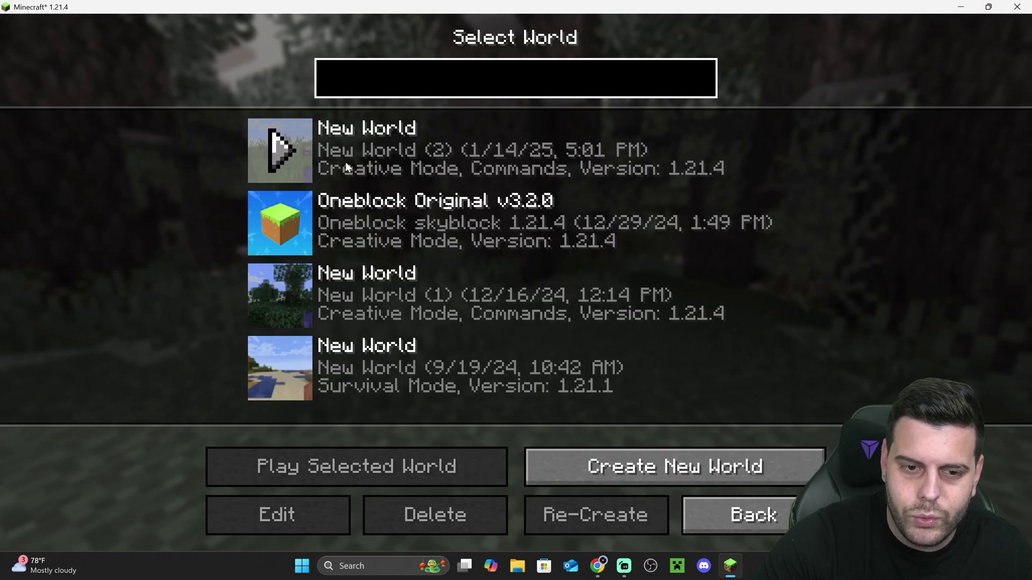
{"action": "left_click", "coordinate": [288, 152]}
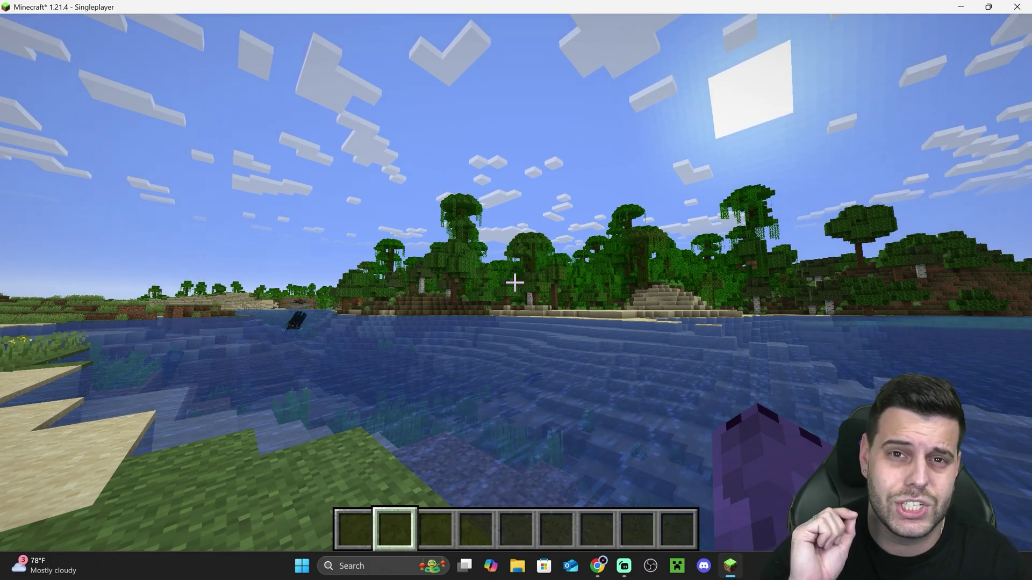
- Bring up the Shader Packs list directly from the world and look over the available packs
{"action": "key", "text": "Escape"}
{"action": "key", "text": "Escape"}
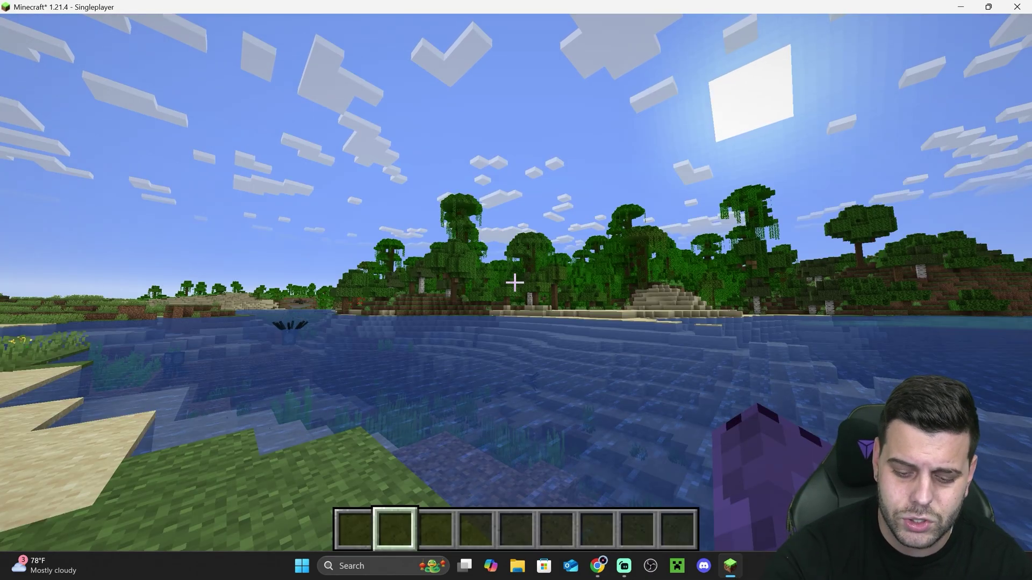
{"action": "key", "text": "o"}
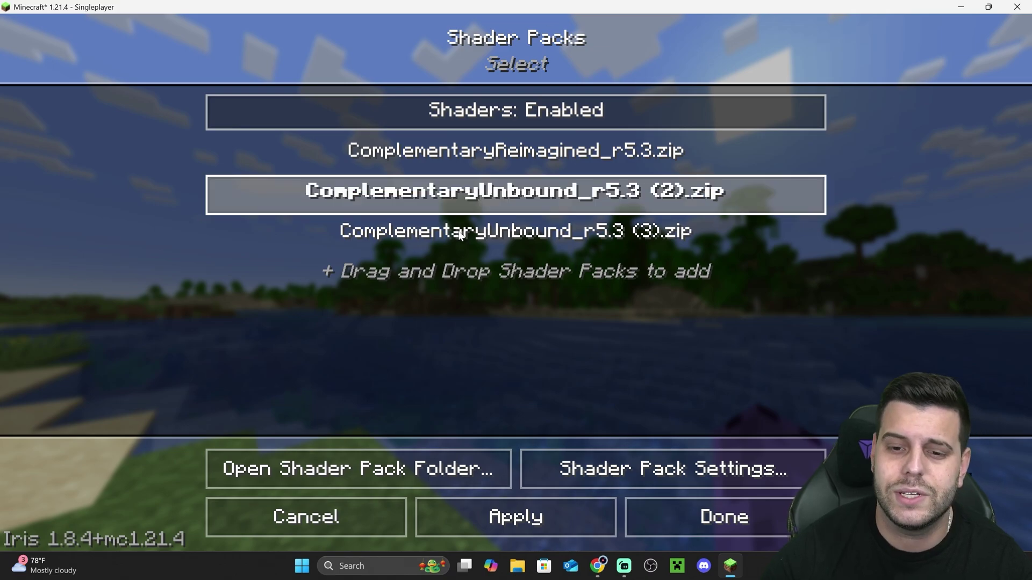
{"action": "left_click", "coordinate": [708, 146]}
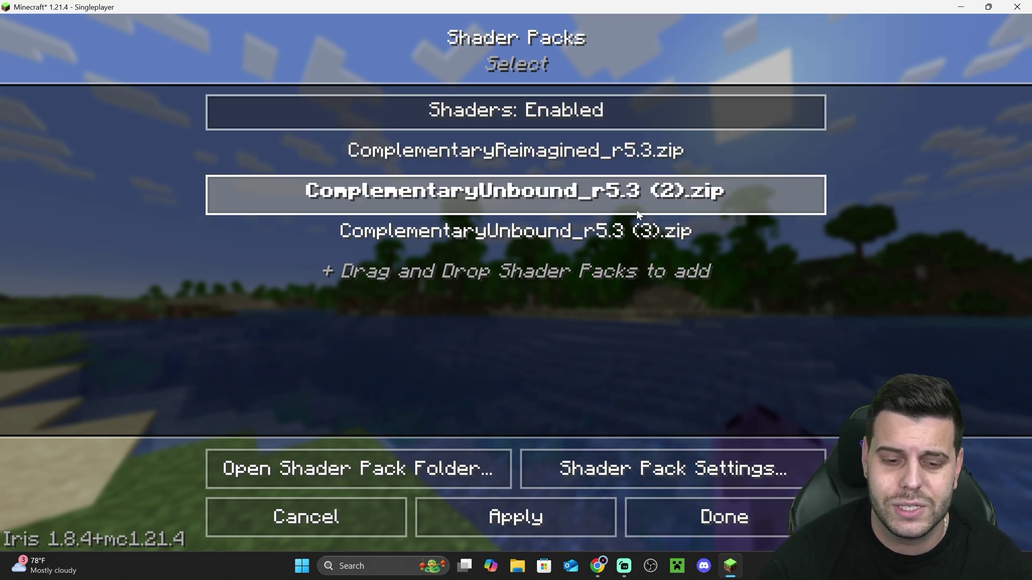
- Leave the shader pack list and reopen it through the game's video settings
{"action": "key", "text": "Escape"}
{"action": "key", "text": "Escape"}
{"action": "left_click", "coordinate": [457, 318]}
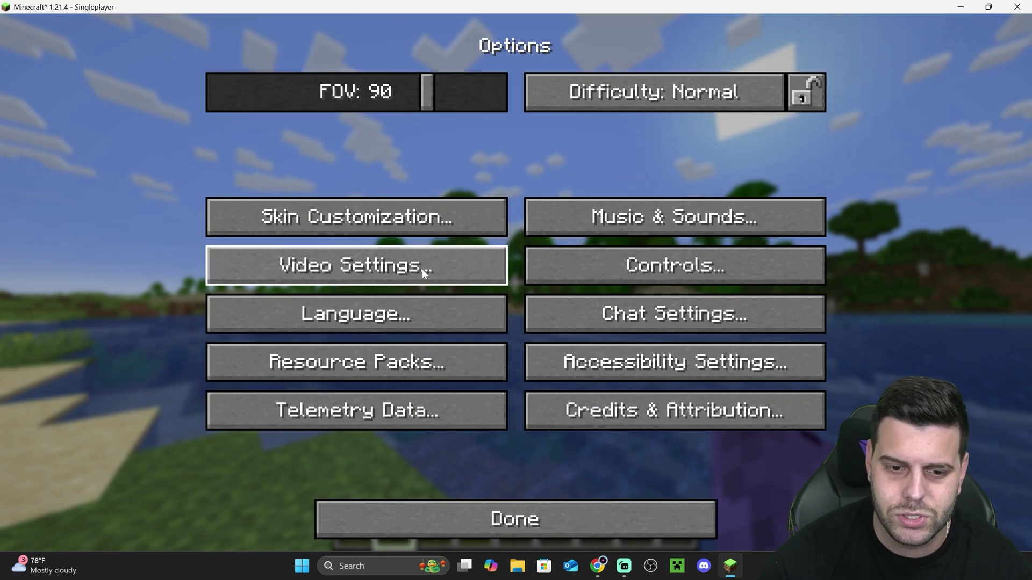
{"action": "left_click", "coordinate": [430, 258]}
{"action": "left_click", "coordinate": [617, 41]}
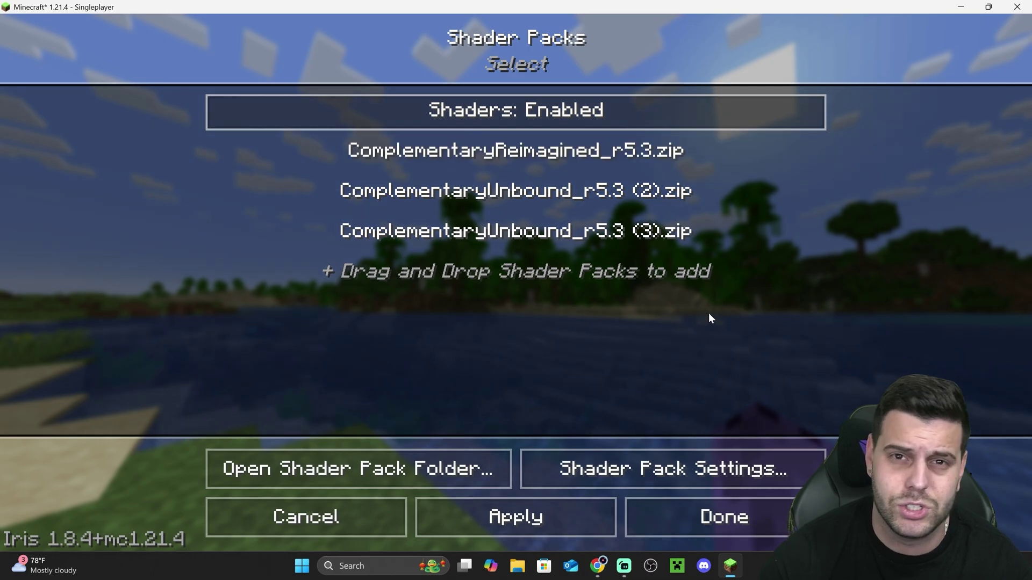
- Look over the installed shader packs and open the shader pack folder
{"action": "left_click", "coordinate": [618, 152]}
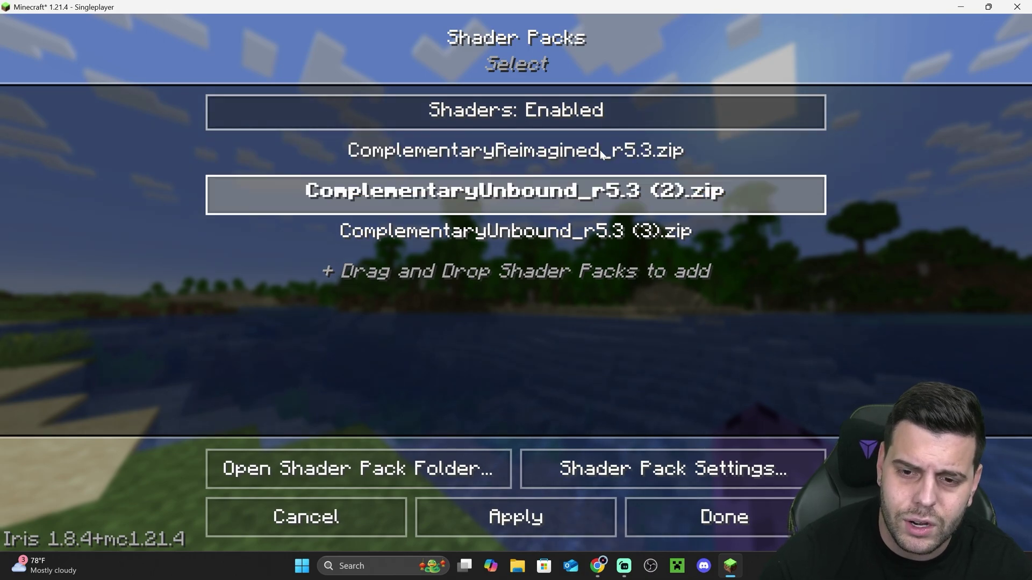
{"action": "left_click", "coordinate": [618, 190]}
{"action": "left_click", "coordinate": [574, 153]}
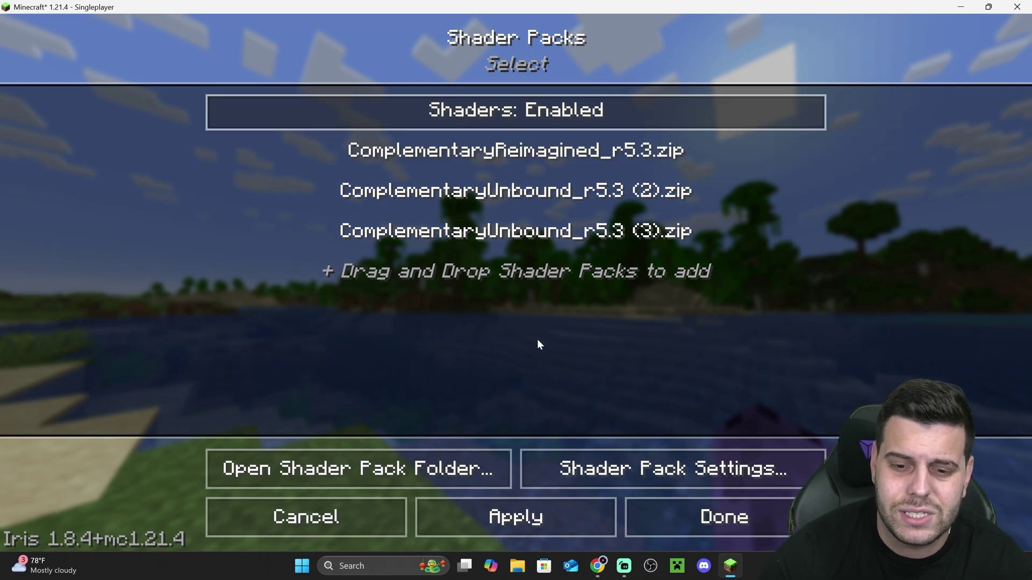
{"action": "left_click", "coordinate": [350, 470]}
{"action": "left_click_drag", "start_coordinate": [608, 271], "coordinate": [617, 204]}
{"action": "left_click_drag", "start_coordinate": [691, 356], "coordinate": [667, 330]}
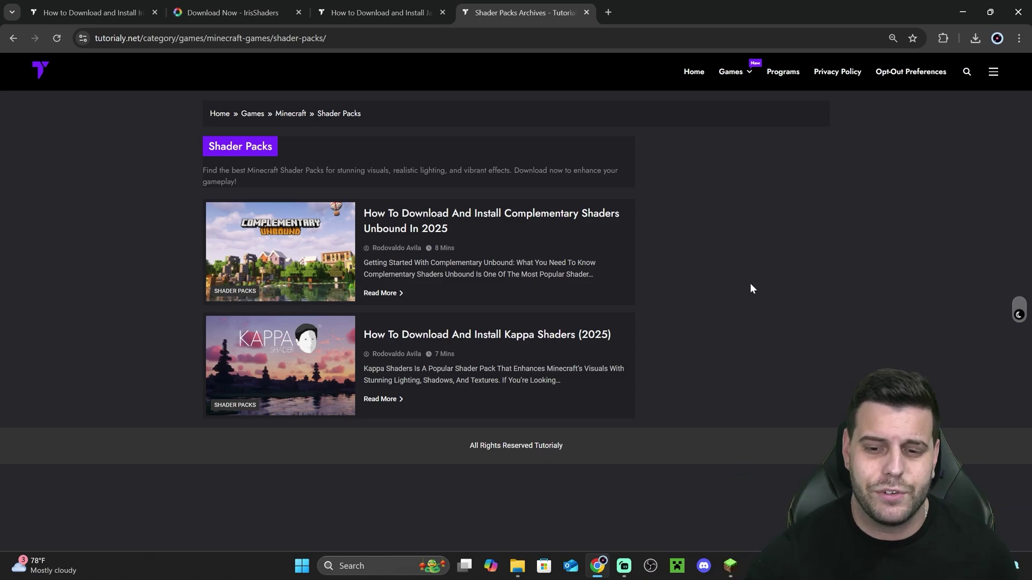
- Open and skim the Complementary Shaders Unbound installation guide in the browser, then return to the shaderpacks folder
{"action": "left_click", "coordinate": [435, 219]}
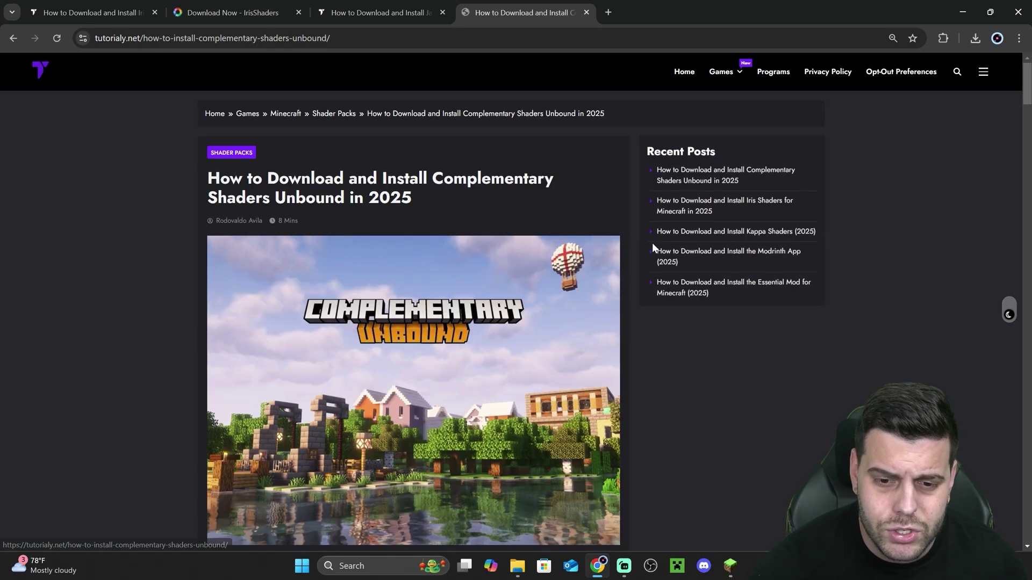
{"action": "scroll", "coordinate": [624, 215], "scroll_direction": "down", "scroll_amount": 10}
{"action": "scroll", "coordinate": [682, 208], "scroll_direction": "up", "scroll_amount": 10}
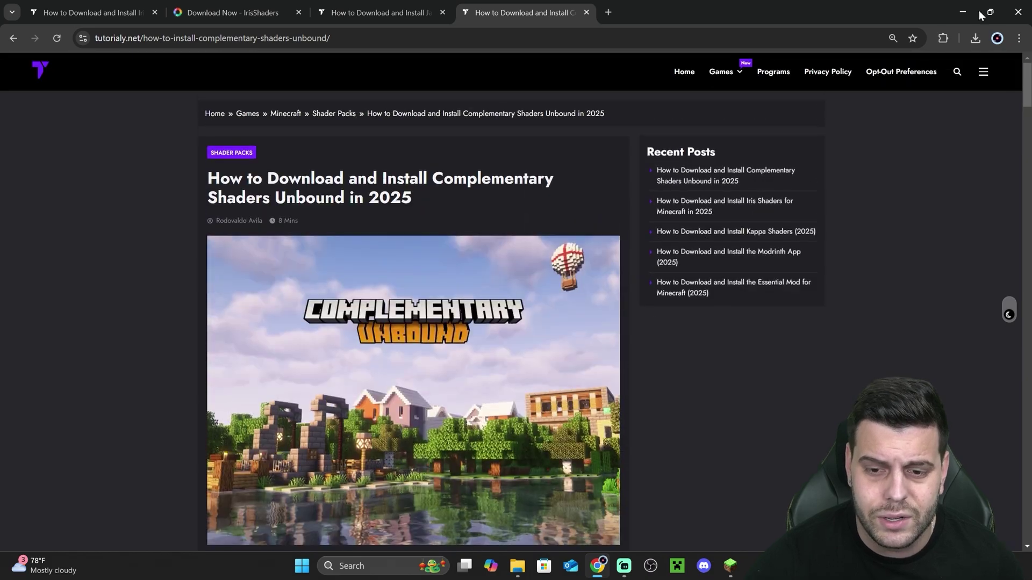
{"action": "left_click", "coordinate": [990, 12]}
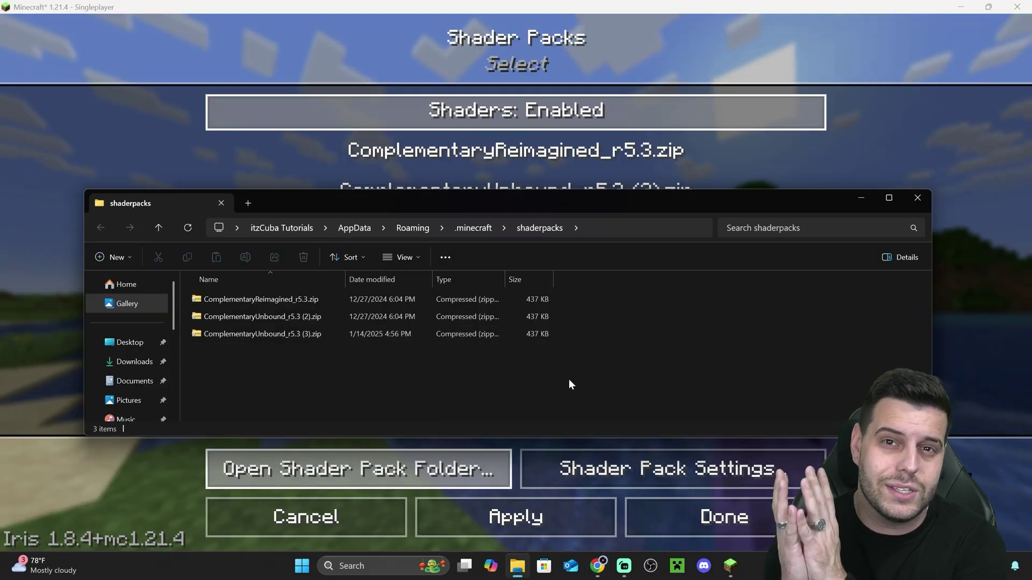
{"action": "left_click_drag", "start_coordinate": [462, 387], "coordinate": [231, 279]}
{"action": "left_click", "coordinate": [358, 350]}
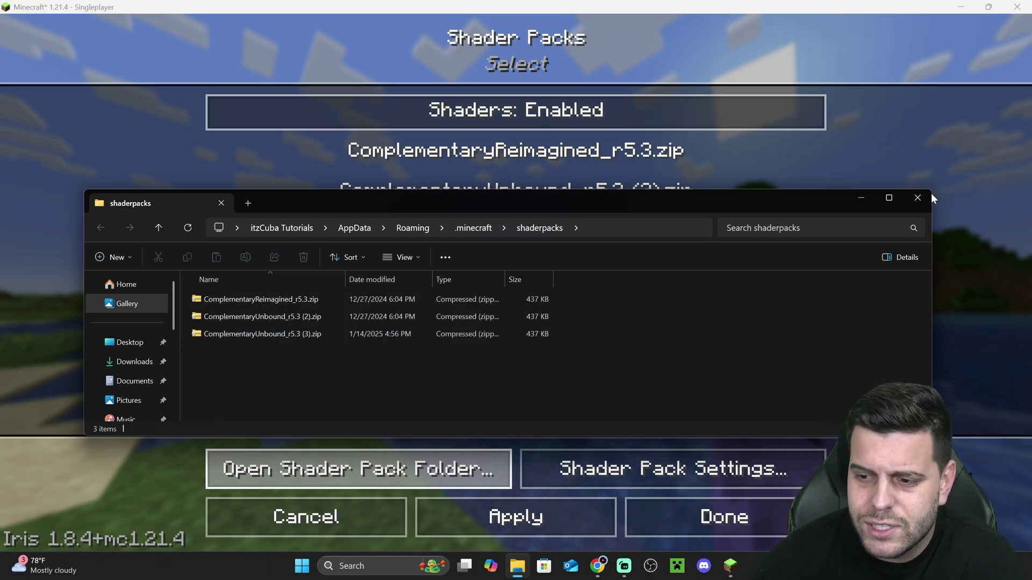
- Close the shaderpacks folder, apply the ComplementaryReimagined_r5.3.zip shader pack, and return to the world
{"action": "left_click", "coordinate": [918, 198]}
{"action": "left_click", "coordinate": [587, 155]}
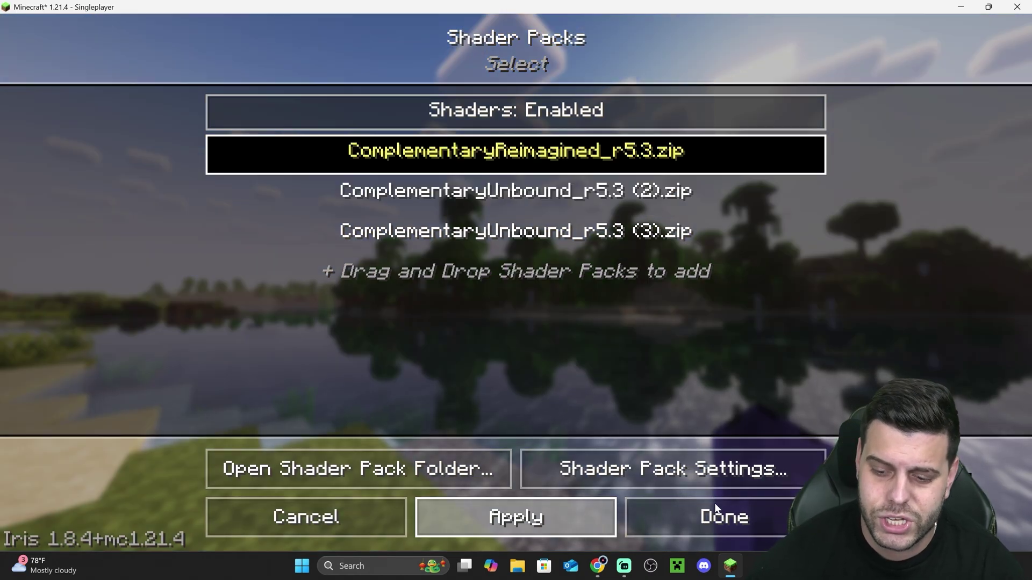
{"action": "left_click", "coordinate": [715, 517]}
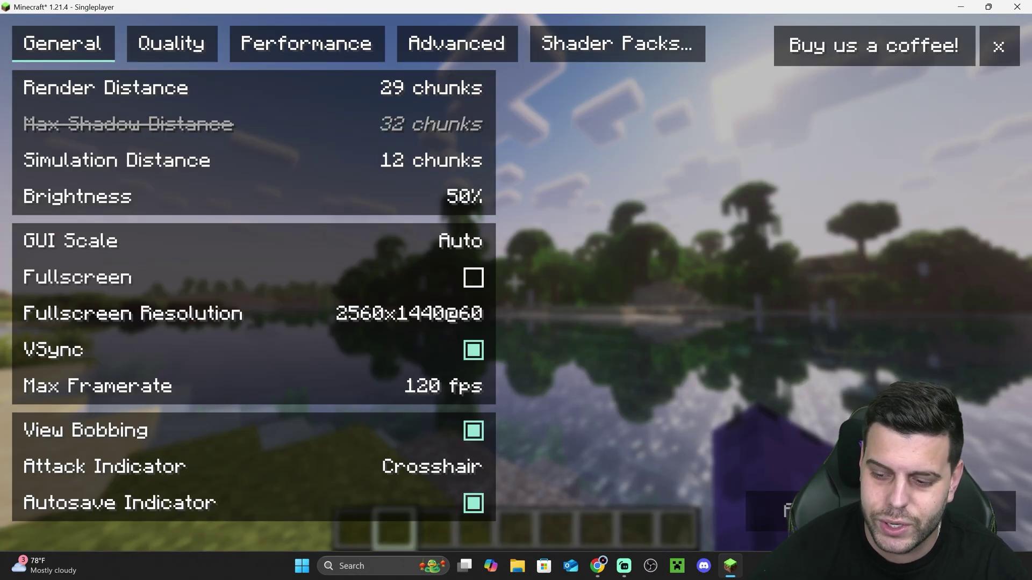
{"action": "key", "text": "Escape"}
{"action": "left_click", "coordinate": [585, 508]}
{"action": "key", "text": "Escape"}
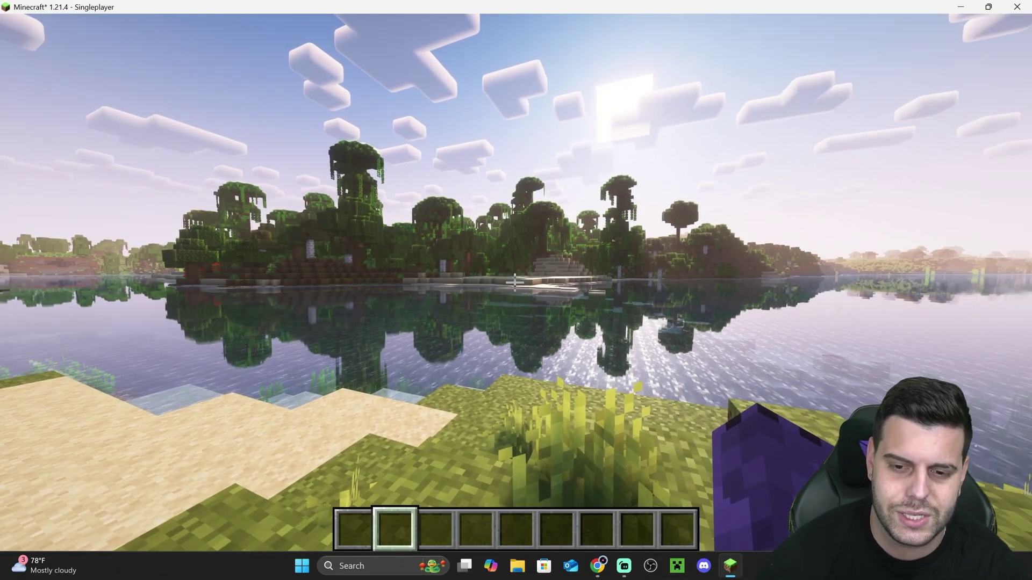
- Toggle the shaders off and back on in the world to compare the visuals
{"action": "key", "text": "k"}
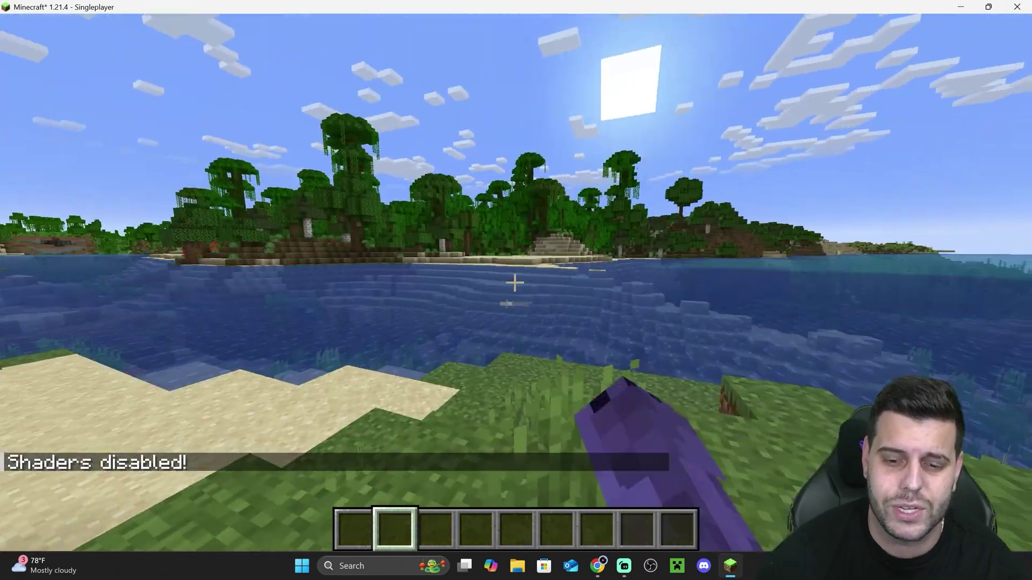
{"action": "key", "text": "k"}
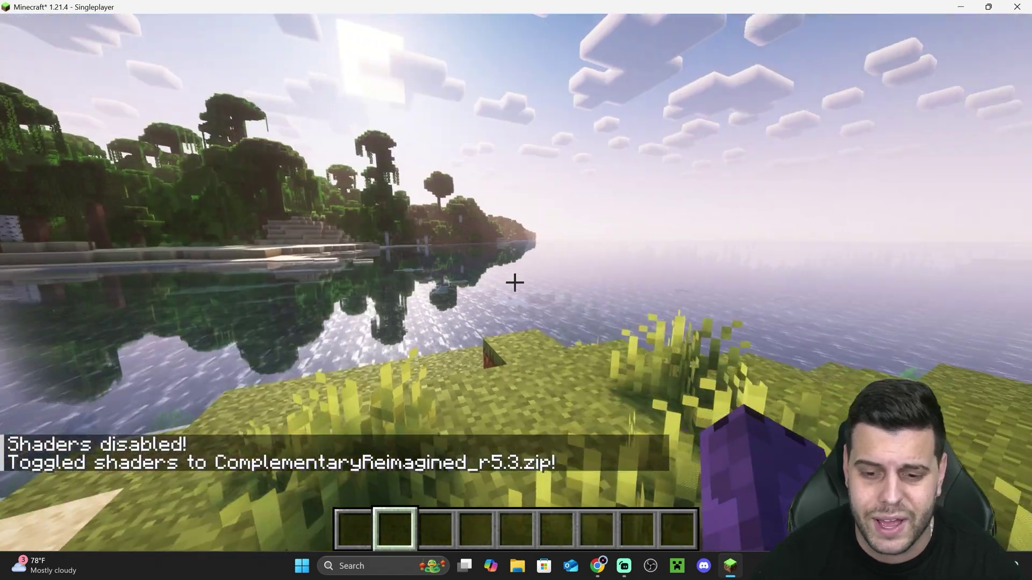